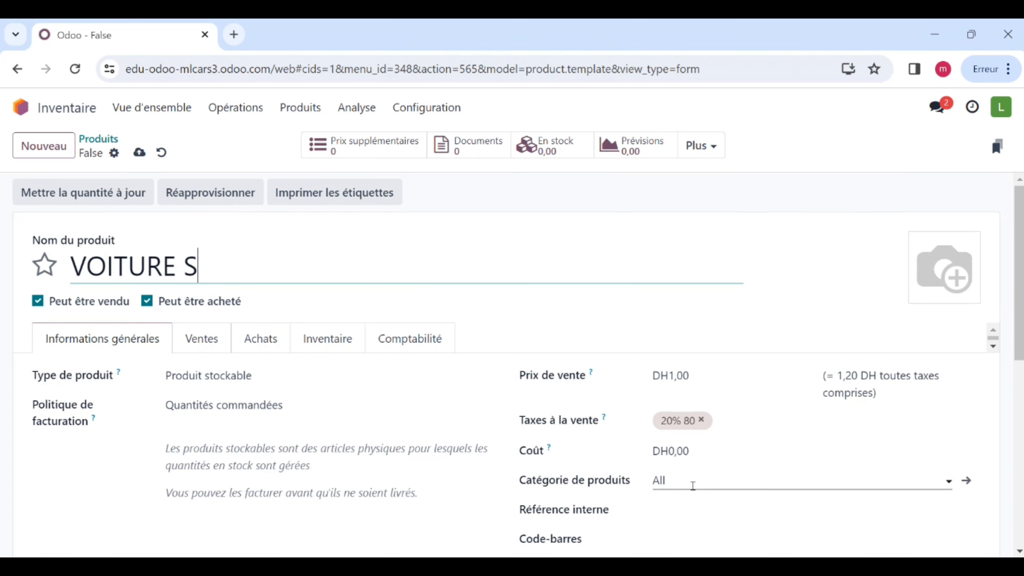
# Add and save a reordering rule for the product VOITURE S with a minimum quantity of 20 and a maximum of 60.
pyautogui.click(765, 432)
pyautogui.click(702, 145)
pyautogui.click(685, 213)
pyautogui.hotkey('alt', 'c')
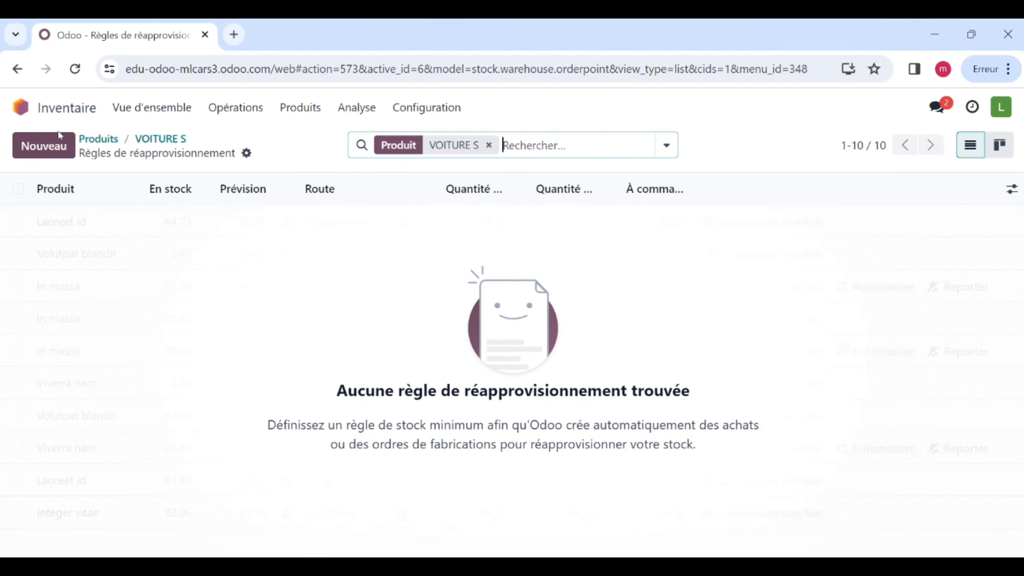
pyautogui.click(705, 221)
pyautogui.write('20')
pyautogui.press('Tab')
pyautogui.write('60')
pyautogui.click(48, 145)
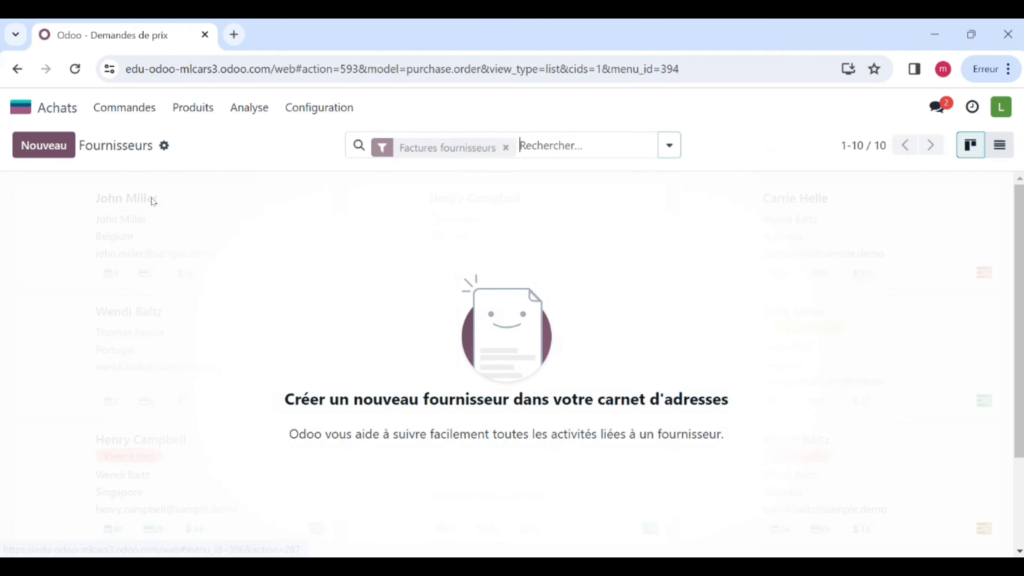
# Create a supplier company named Michelin, filling its details from the michelin.com suggestion, and save it.
pyautogui.click(61, 148)
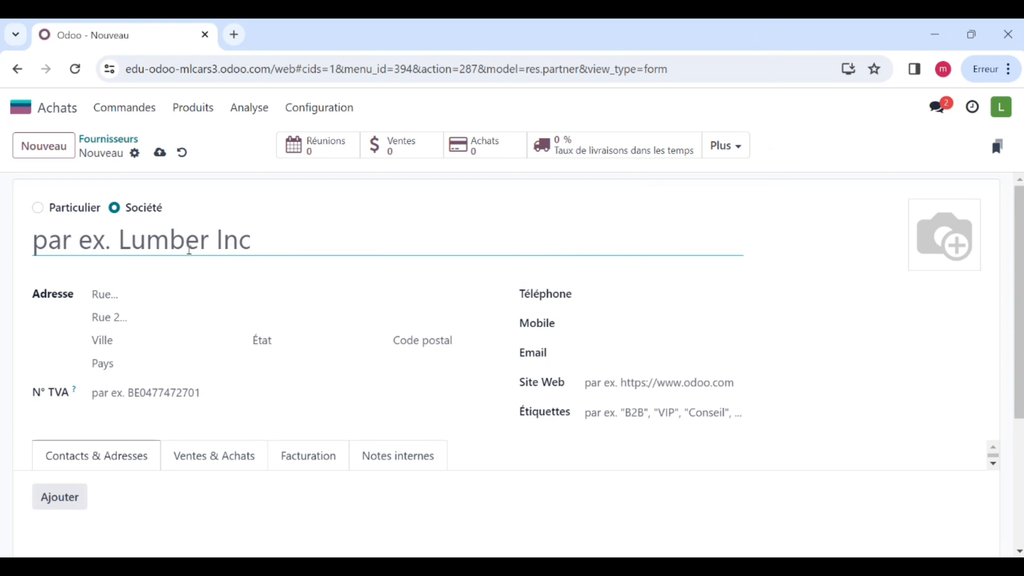
pyautogui.write('MEC')
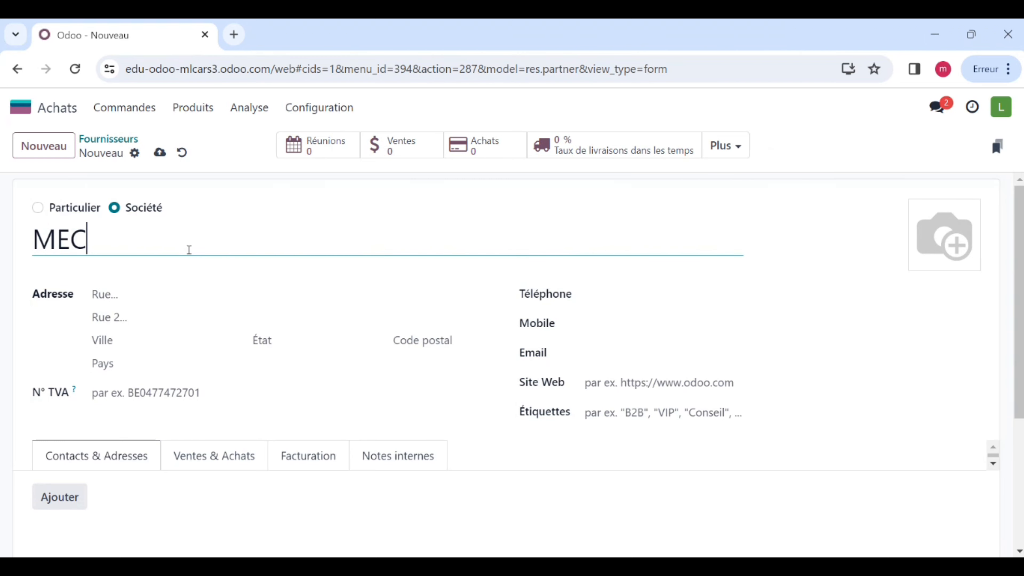
pyautogui.press('BackSpace')
pyautogui.press('BackSpace')
pyautogui.write('ICHELIN')
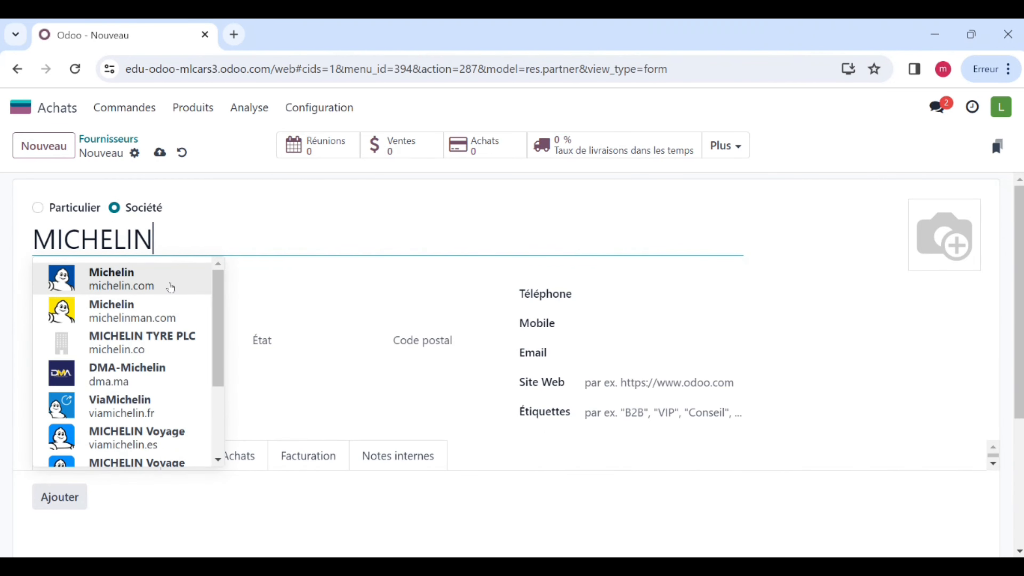
pyautogui.click(172, 285)
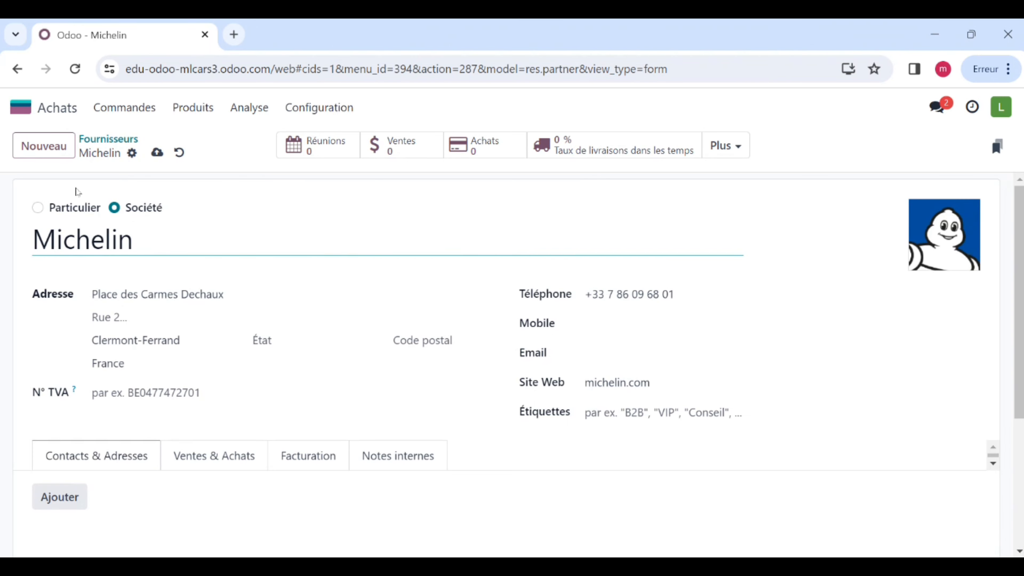
pyautogui.click(155, 156)
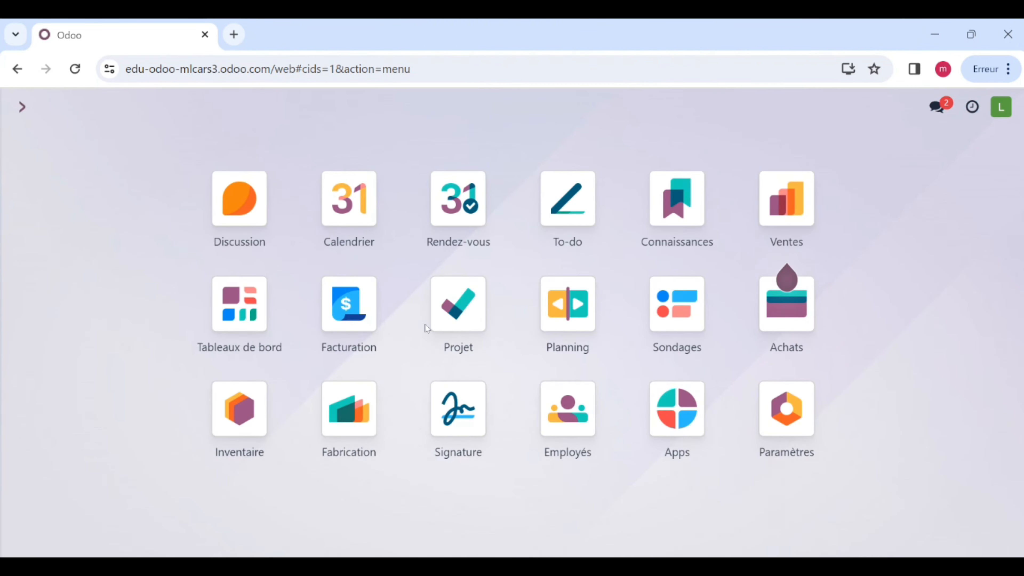
# Create a customer company named AUTOMED in the Sales module without using a suggested company, and save it.
pyautogui.click(755, 228)
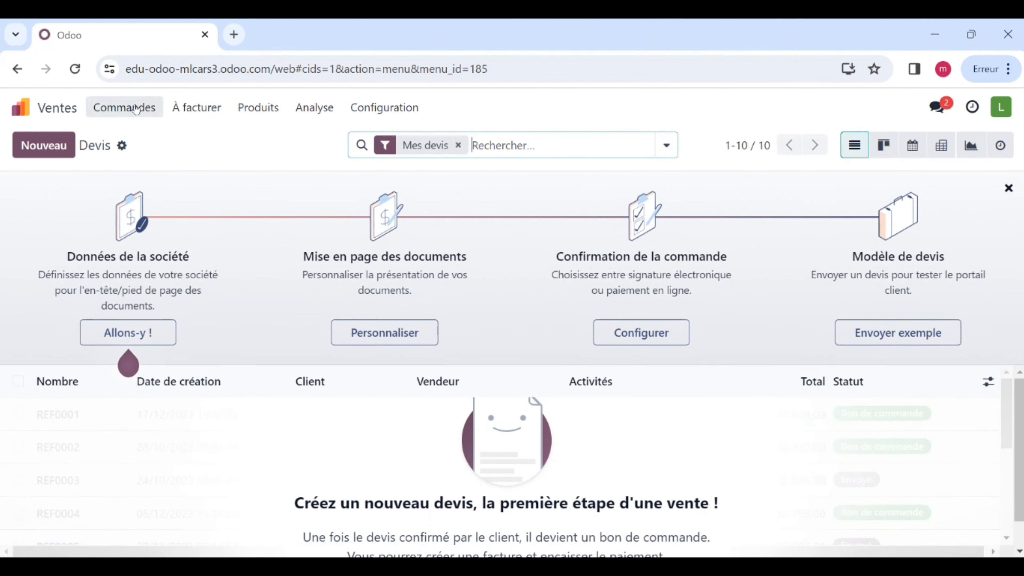
pyautogui.click(124, 107)
pyautogui.click(147, 206)
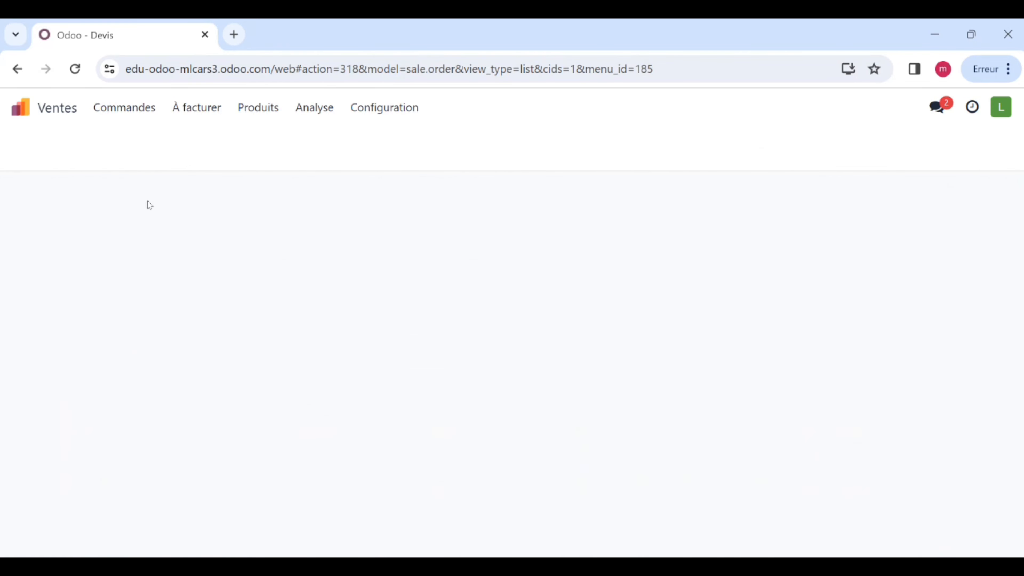
pyautogui.click(63, 154)
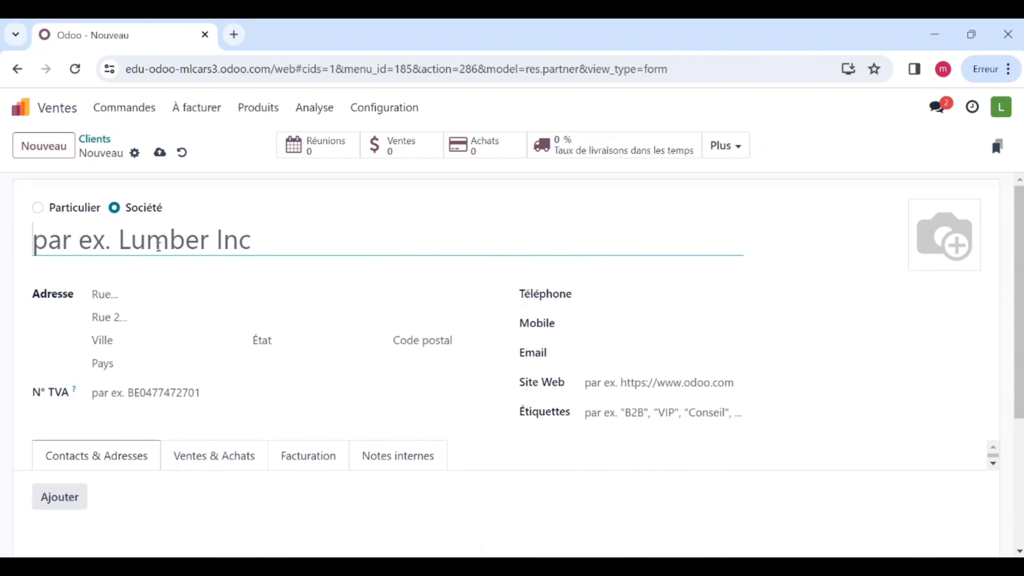
pyautogui.write('AUTO')
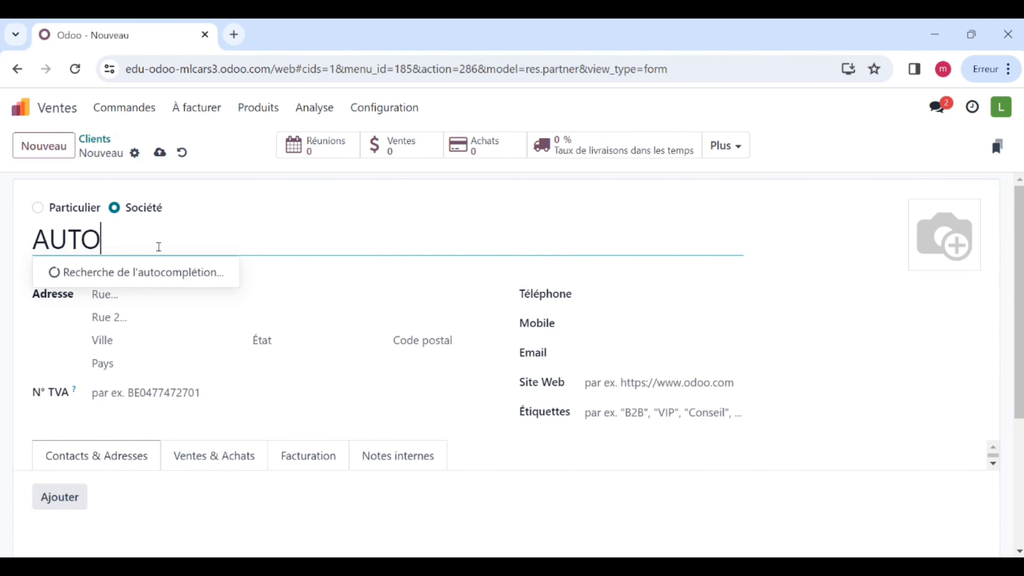
pyautogui.write('MED')
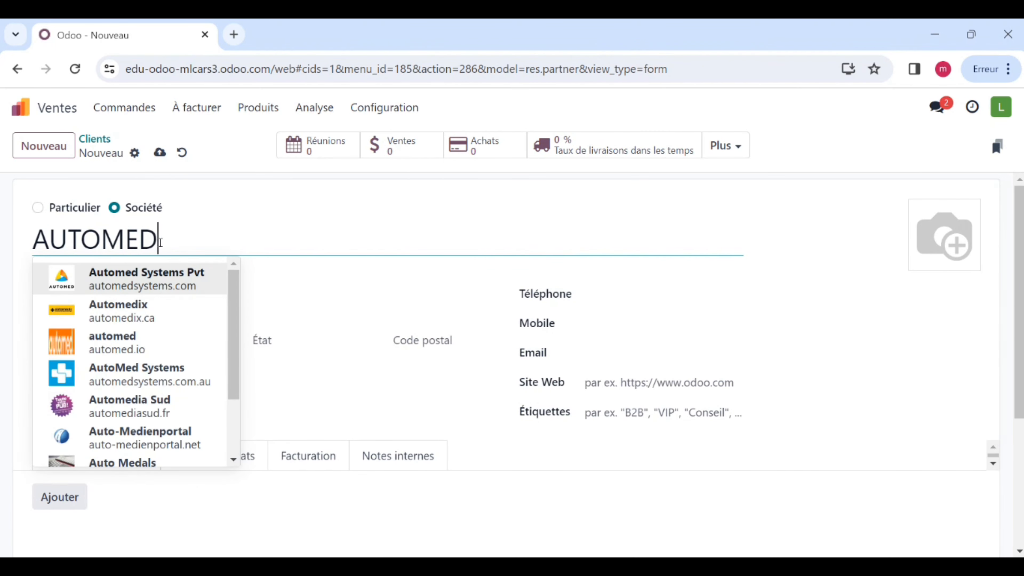
pyautogui.click(274, 283)
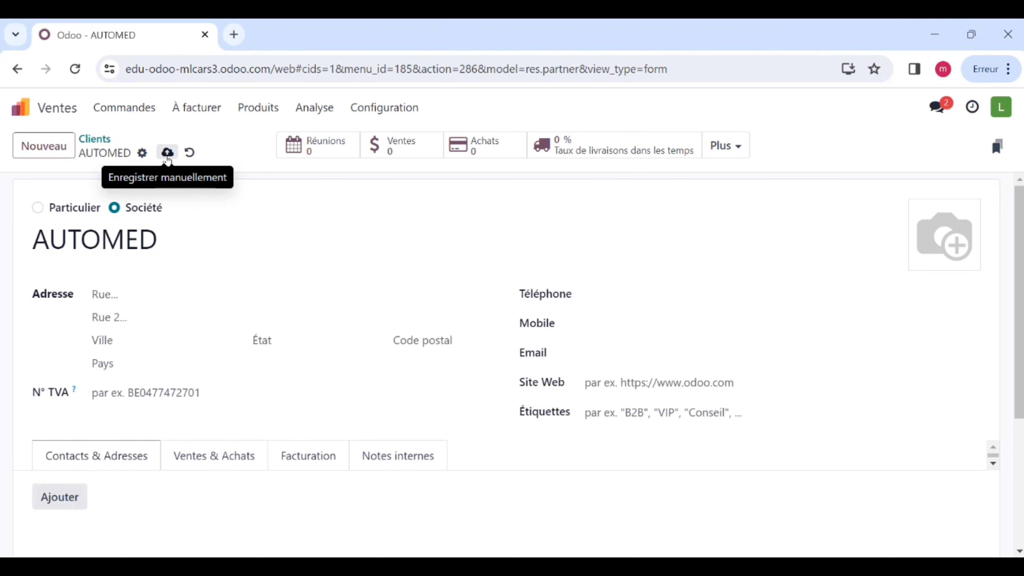
pyautogui.click(167, 154)
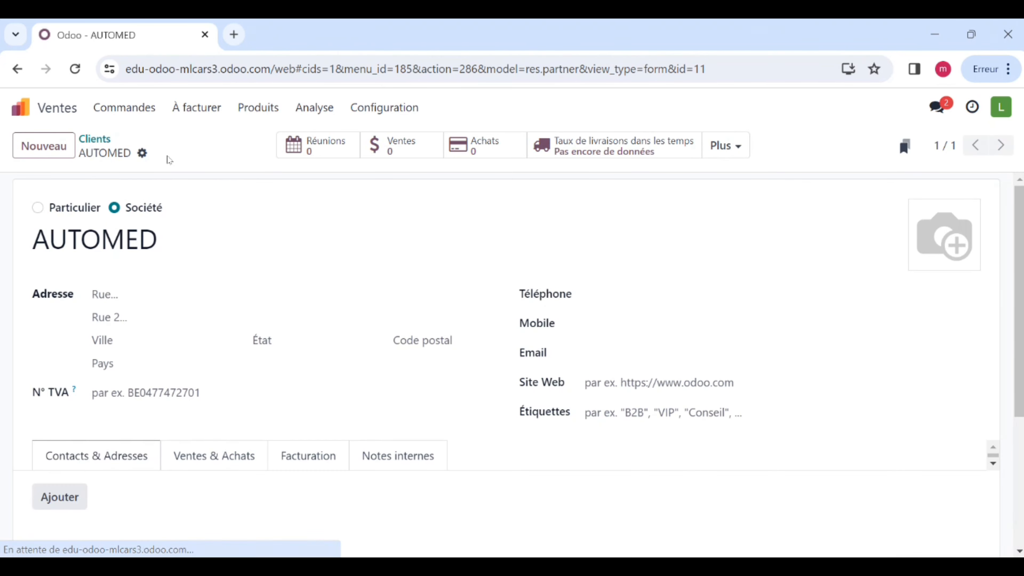
# Start a new request for quotation in the Purchase module with Michelin as the supplier.
pyautogui.click(62, 117)
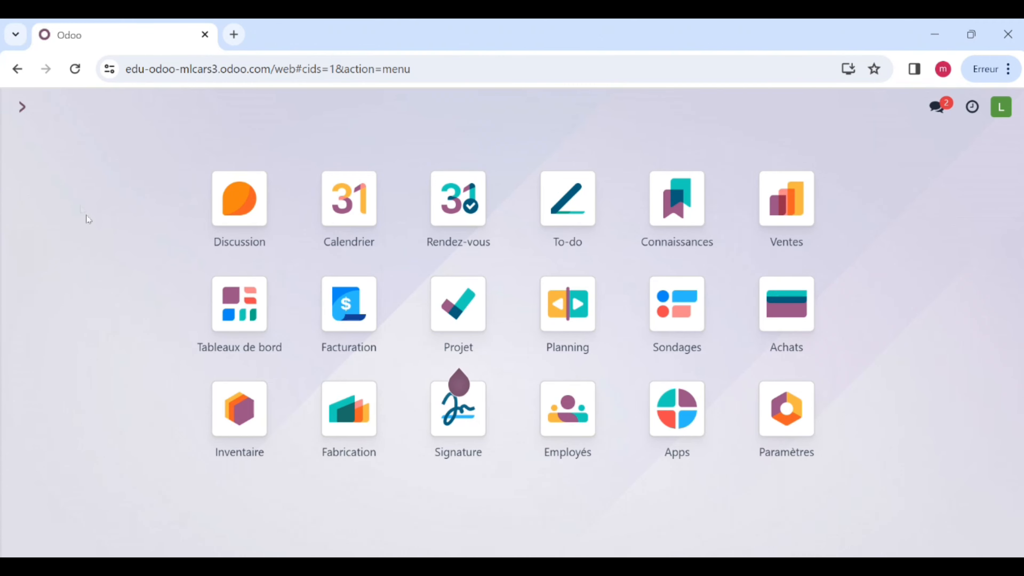
pyautogui.click(773, 323)
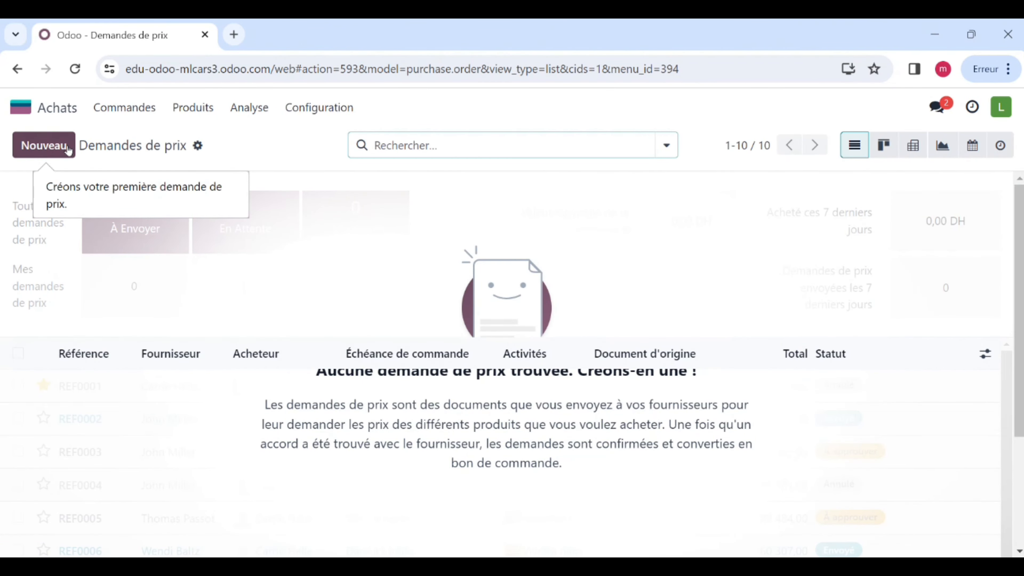
pyautogui.click(67, 146)
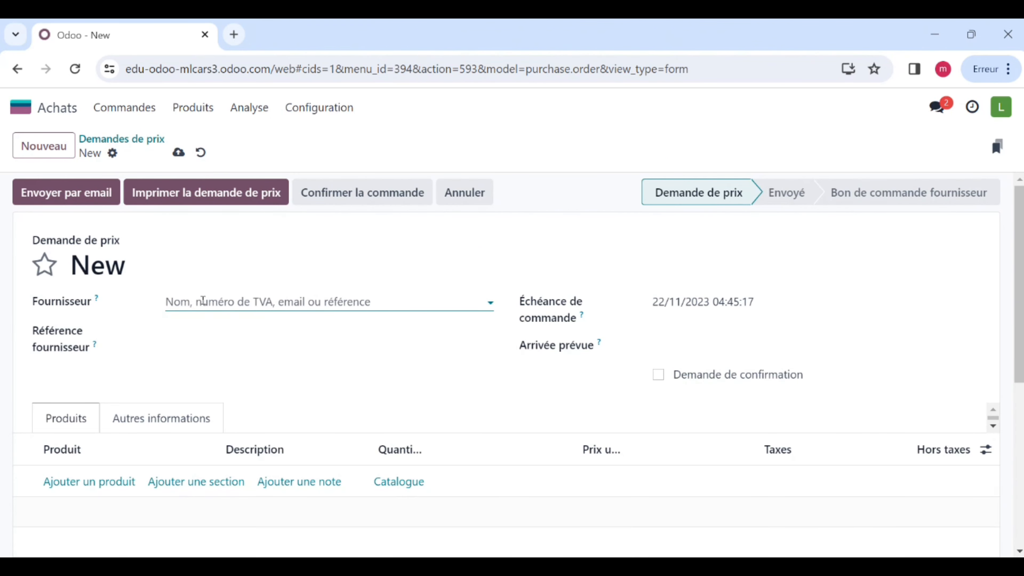
pyautogui.click(202, 301)
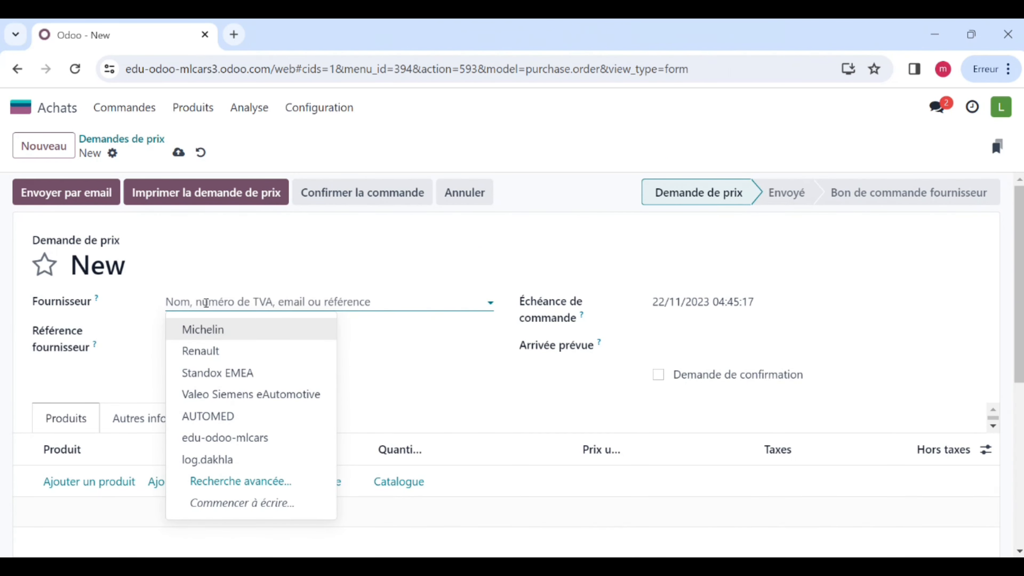
pyautogui.click(206, 302)
pyautogui.click(206, 302)
pyautogui.click(217, 329)
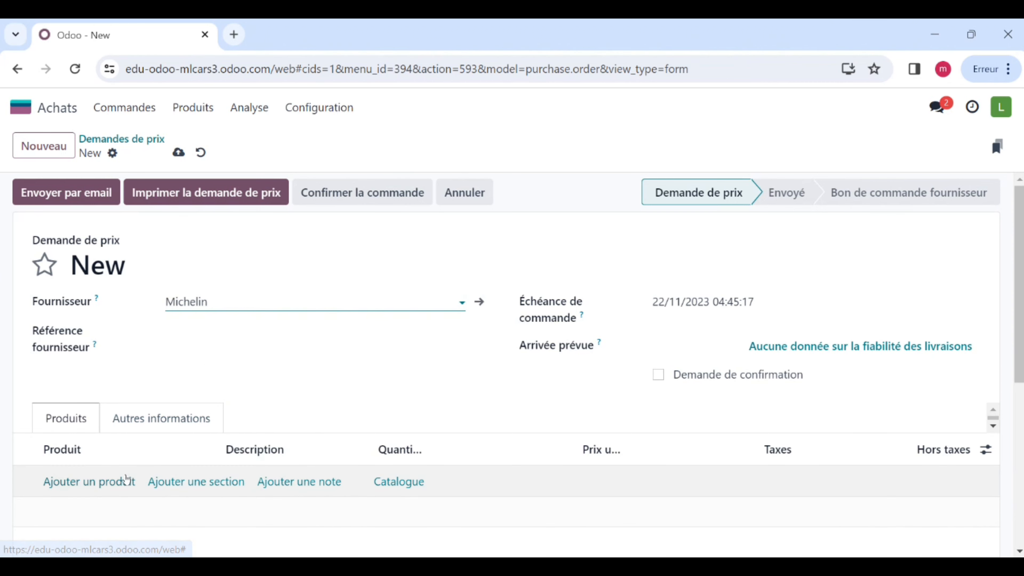
# Add the product PNEUS with quantity 220 and unit price 1000 to the quotation request, and confirm the order.
pyautogui.click(113, 482)
pyautogui.click(123, 480)
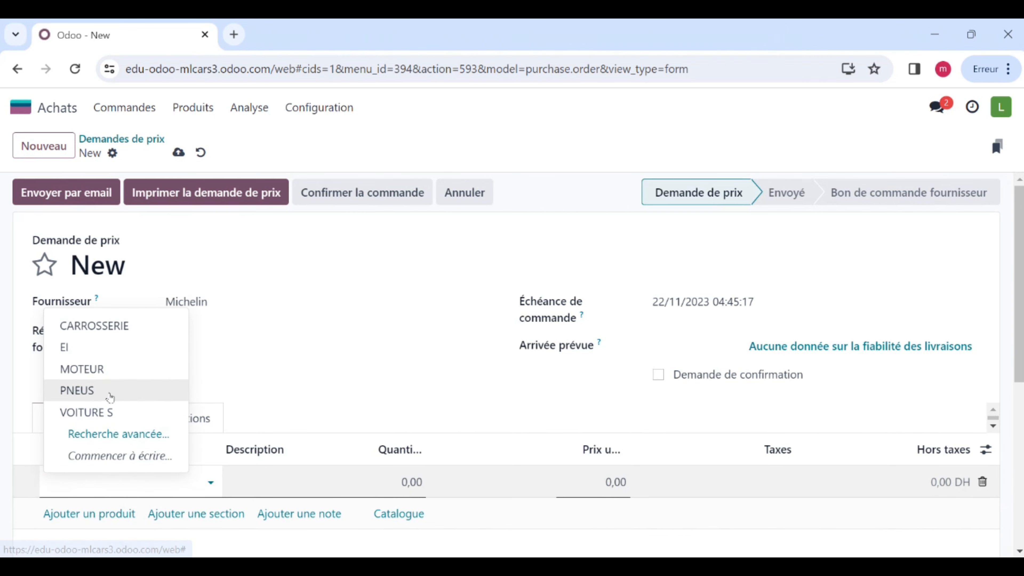
pyautogui.click(77, 390)
pyautogui.click(394, 486)
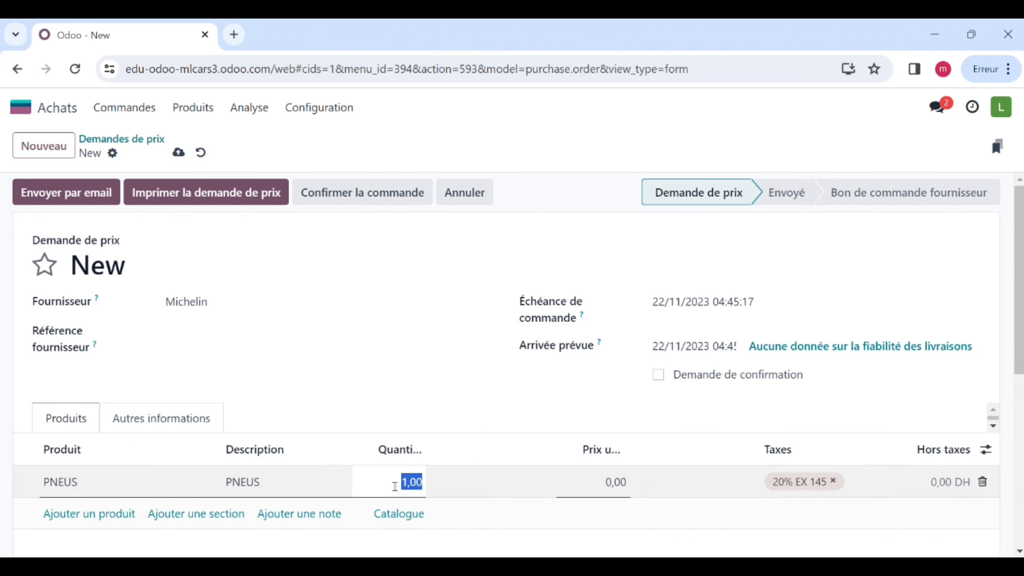
pyautogui.write('220')
pyautogui.click(617, 484)
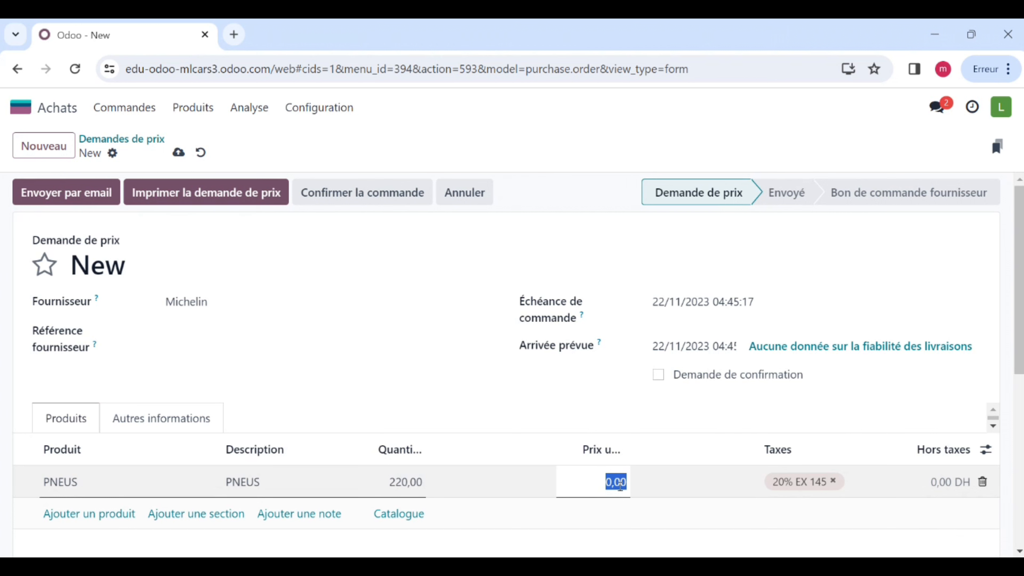
pyautogui.write('1000')
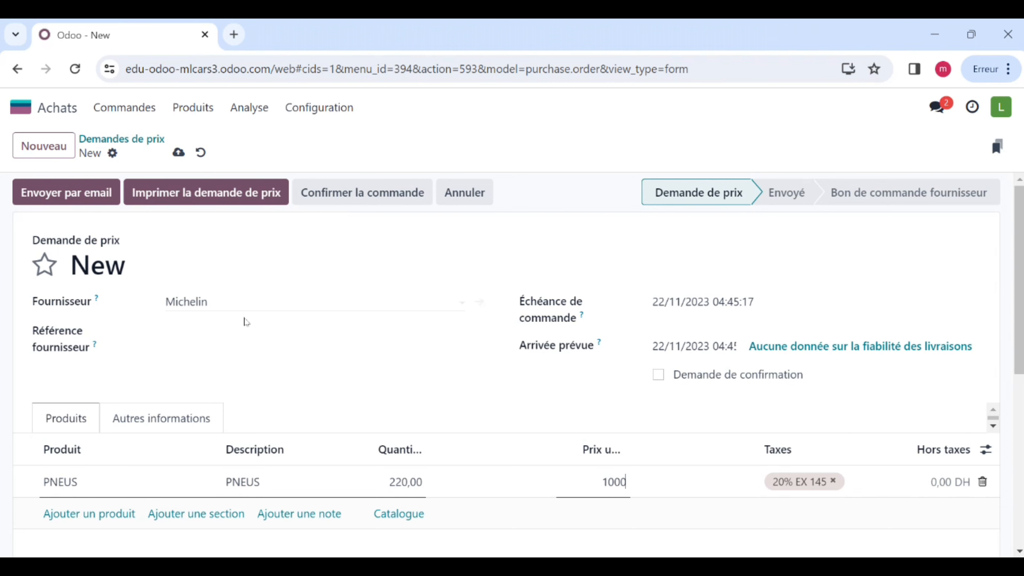
pyautogui.click(375, 201)
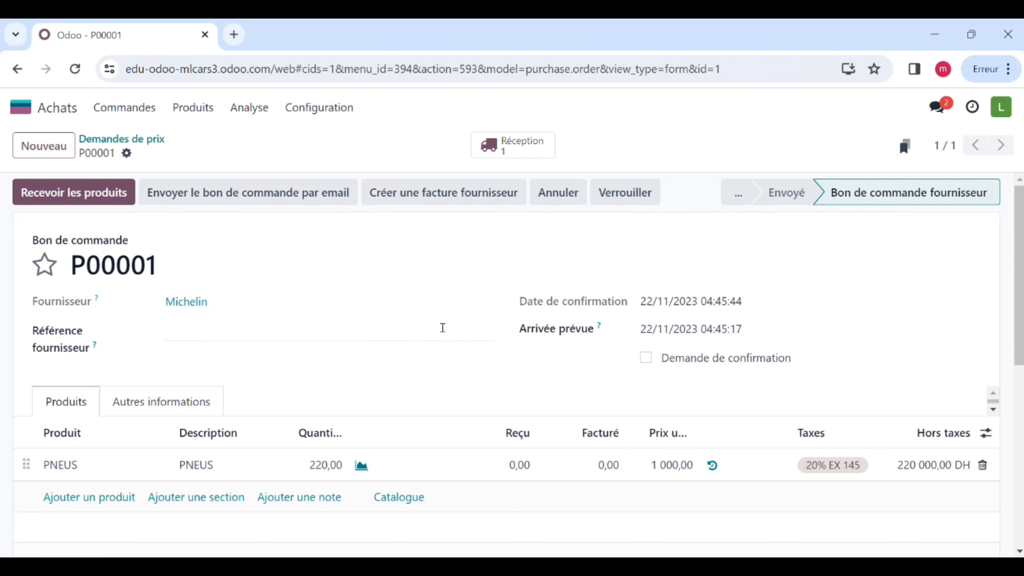
# Examine the purchase order's additional information, including the incoterm field, and its expected arrival date.
pyautogui.click(186, 412)
pyautogui.scroll(-3, 364, 414)
pyautogui.scroll(2, 363, 415)
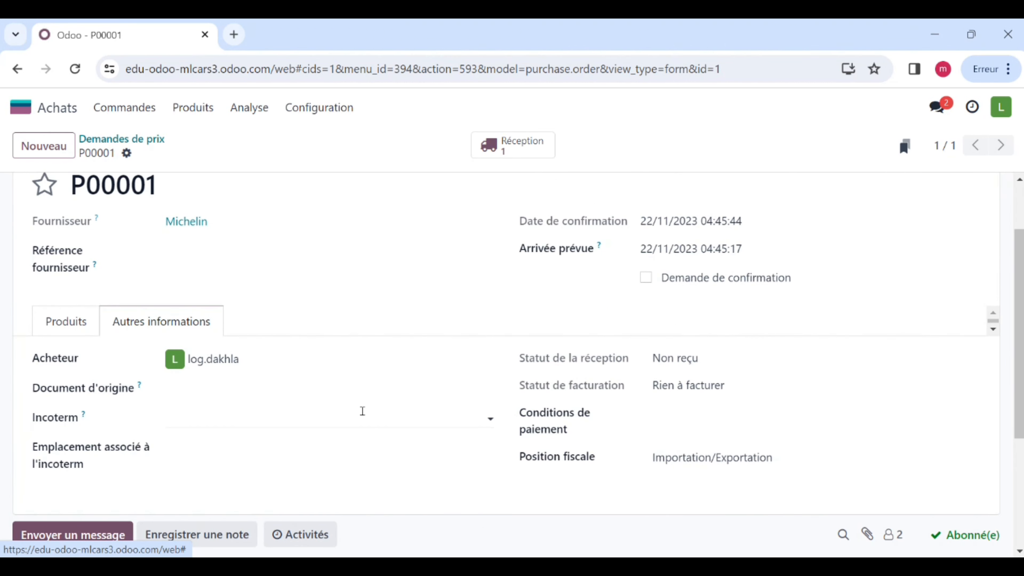
pyautogui.click(201, 422)
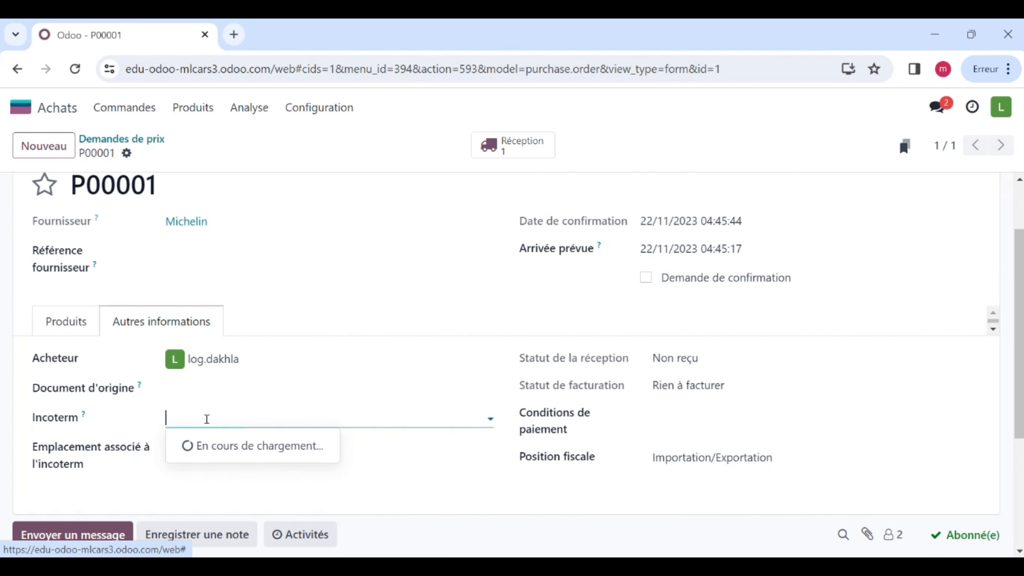
pyautogui.click(141, 276)
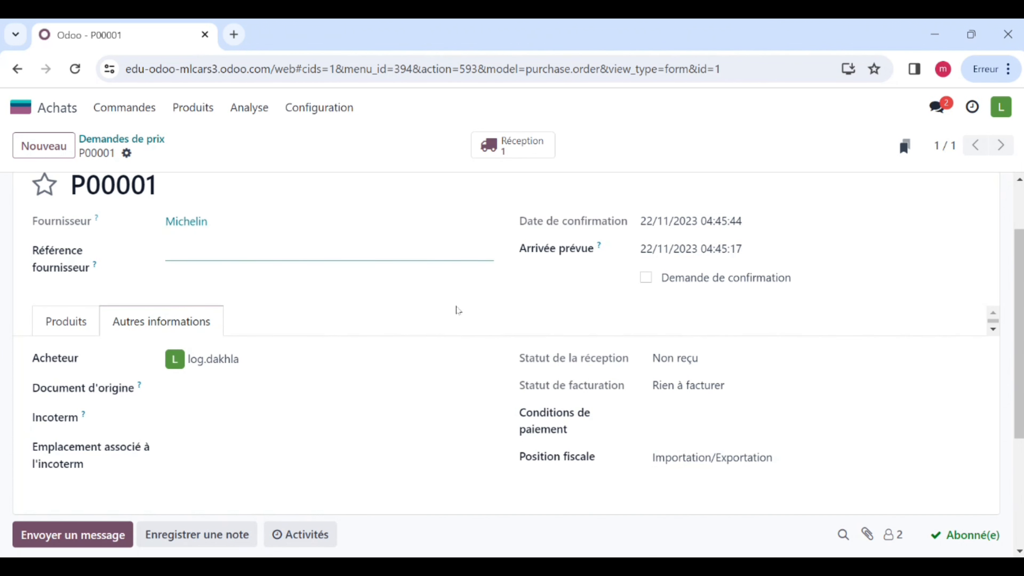
pyautogui.scroll(2, 378, 250)
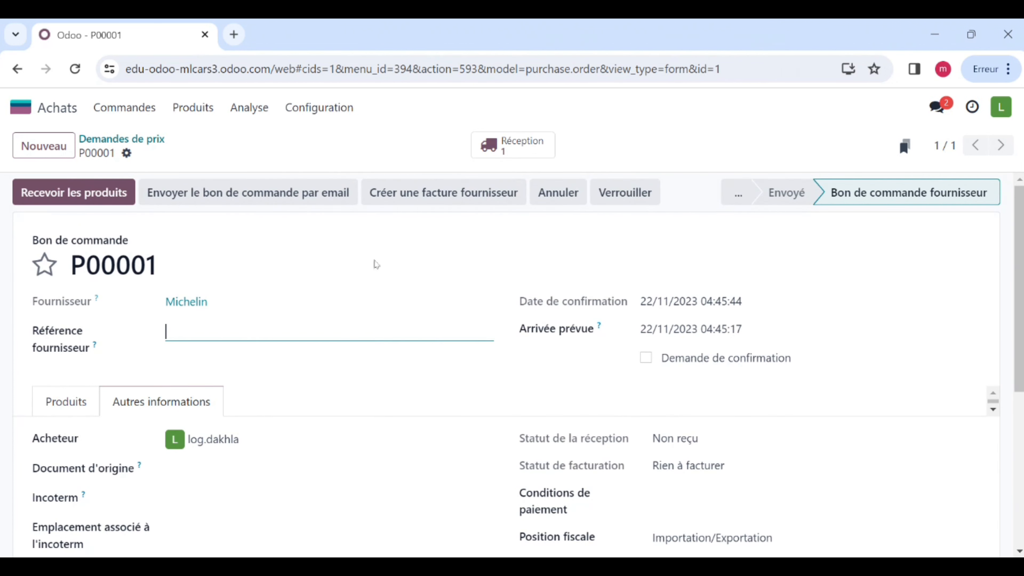
pyautogui.click(700, 332)
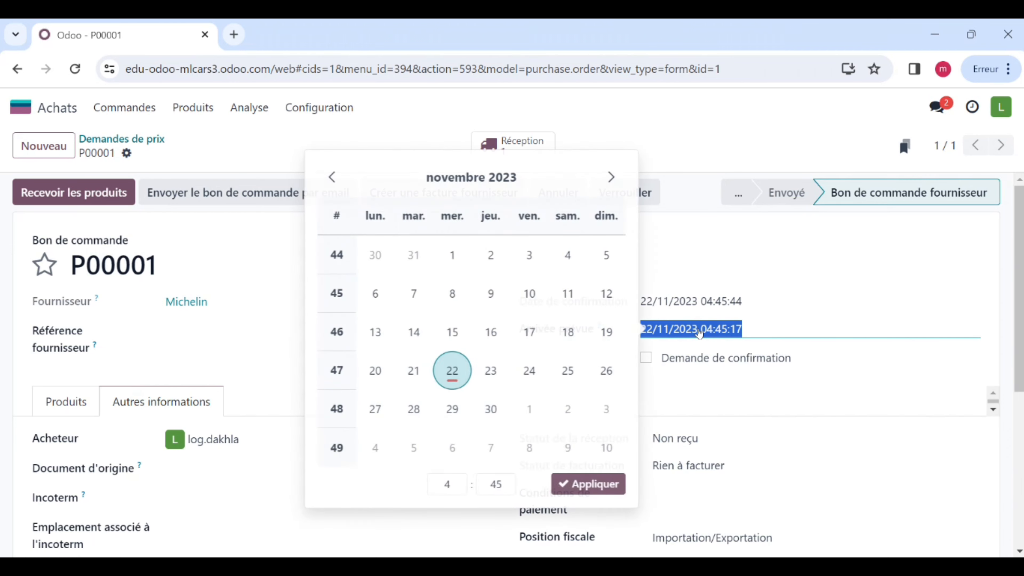
pyautogui.click(577, 485)
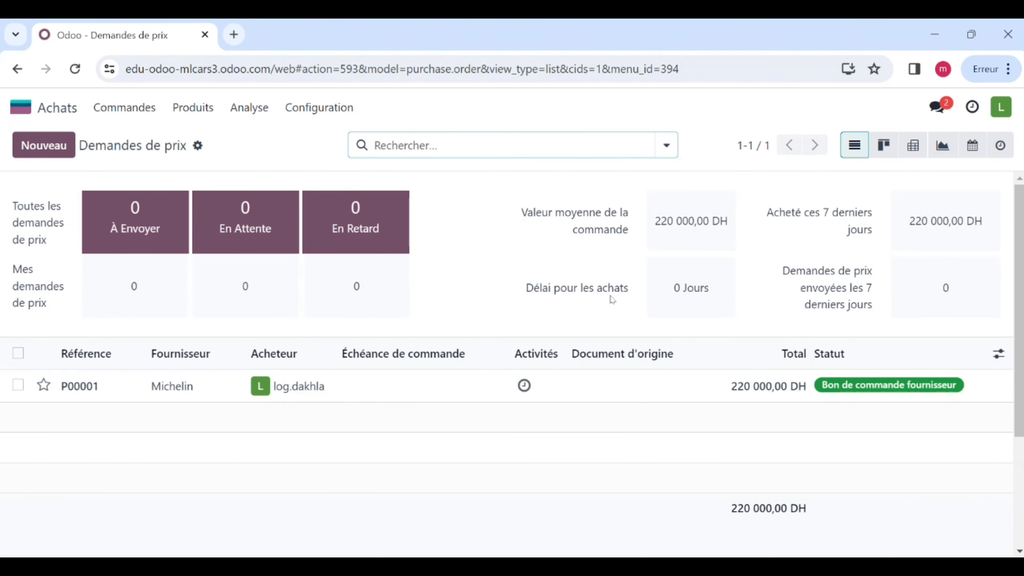
# Open the Michelin purchase order's receipt, validate the delivery of PNEUS, and return to the quotation requests.
pyautogui.click(769, 388)
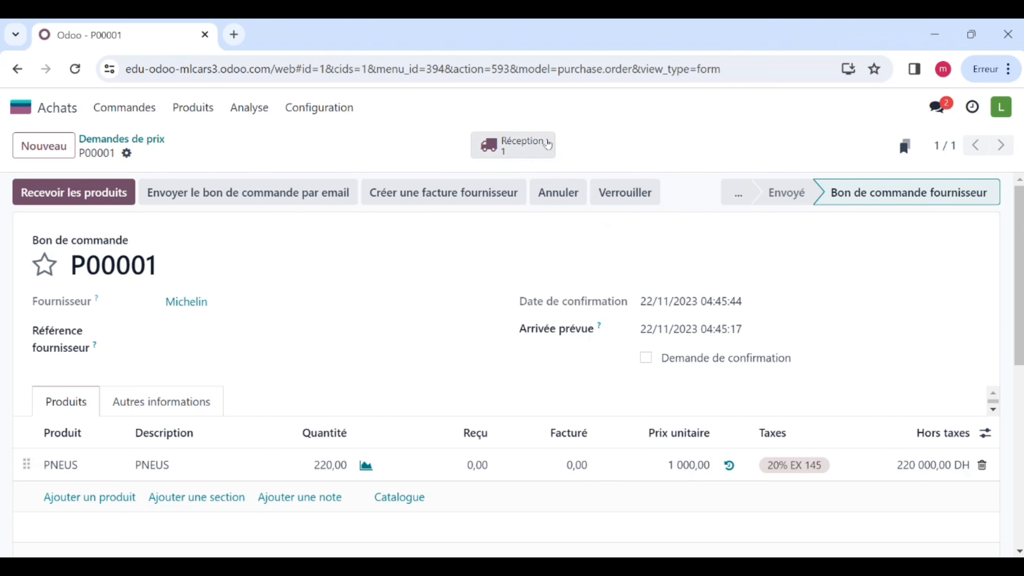
pyautogui.click(513, 144)
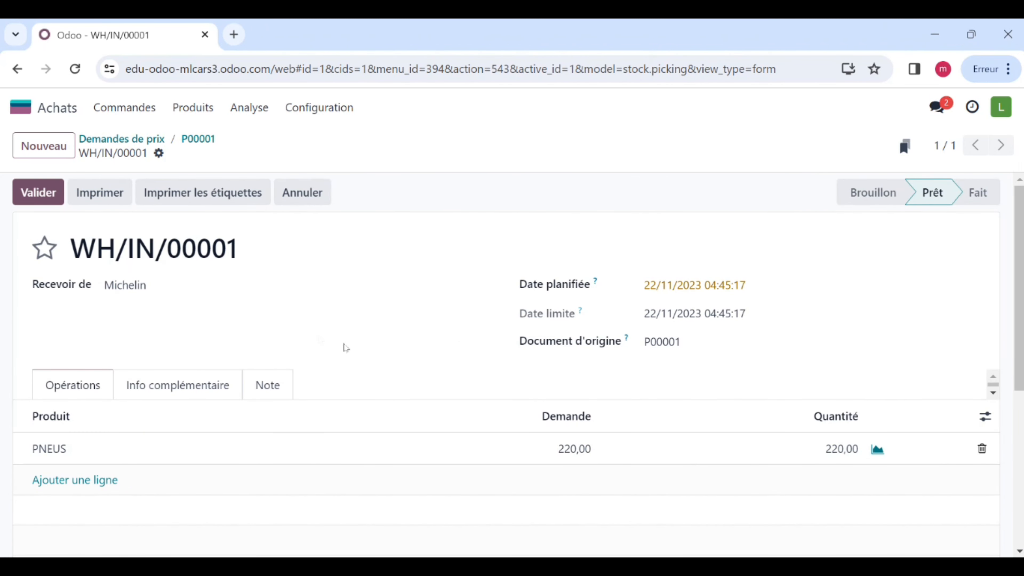
pyautogui.click(38, 192)
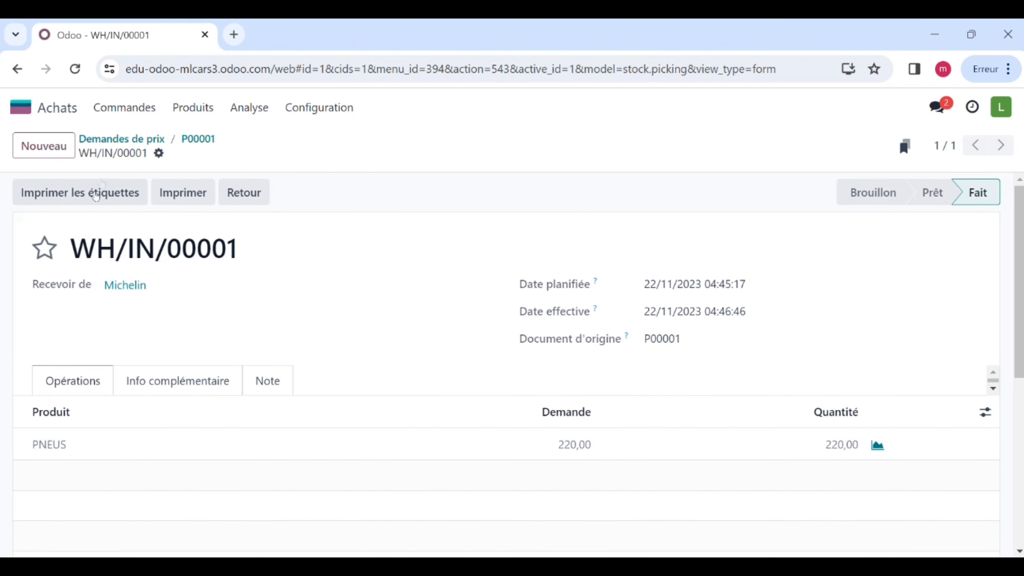
pyautogui.click(121, 140)
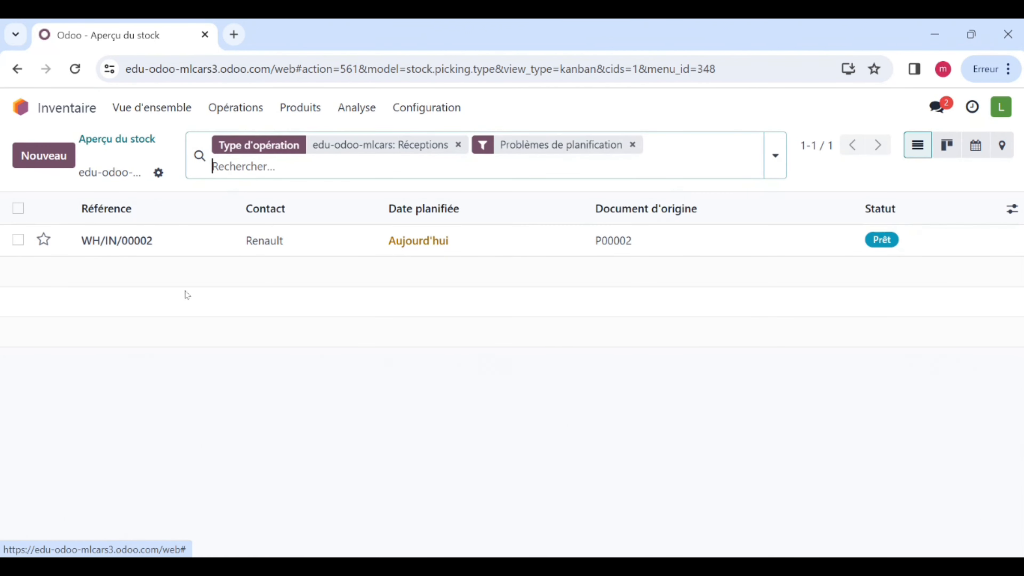
# Open the pending Renault receipt and validate the delivery of MOTEUR into stock.
pyautogui.click(206, 241)
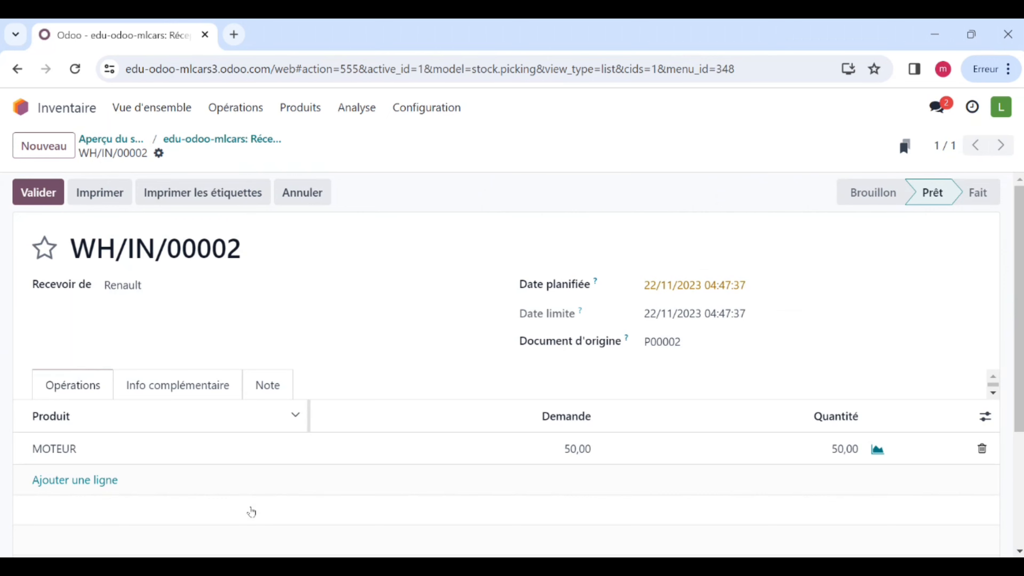
pyautogui.click(38, 192)
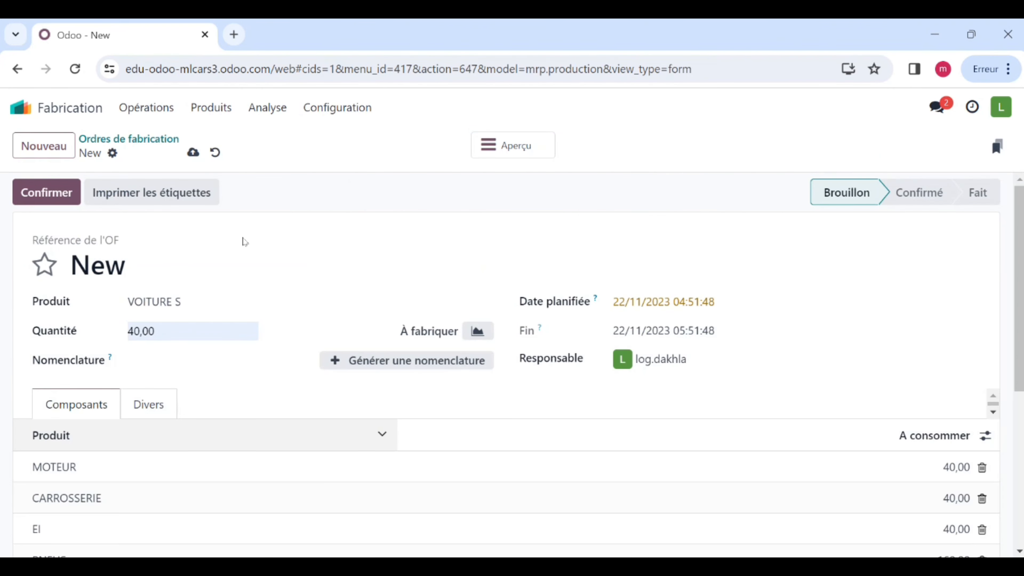
# Review the components to consume in the new manufacturing order for 40 VOITURE S, and confirm the order.
pyautogui.scroll(-2, 199, 505)
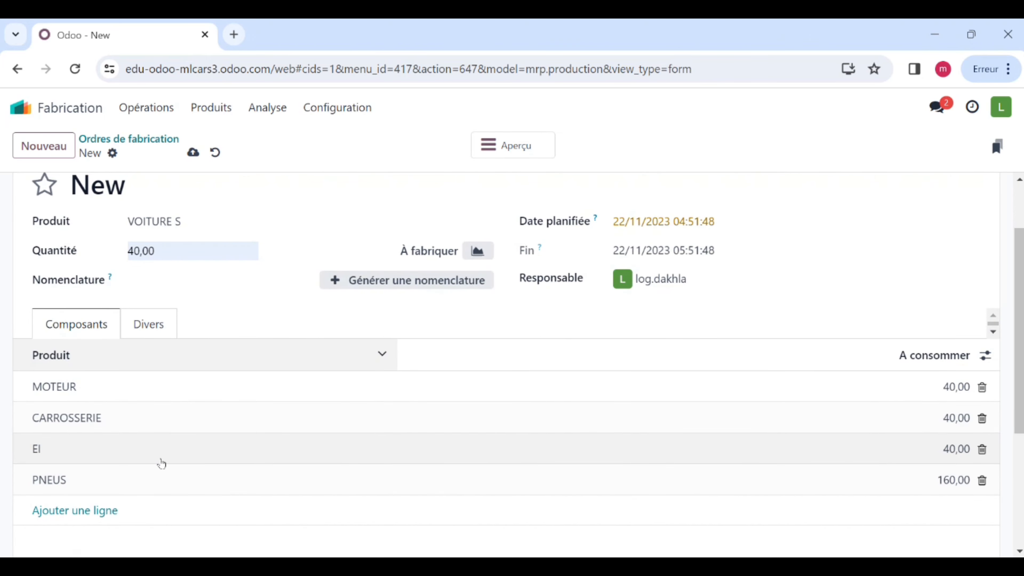
pyautogui.scroll(2, 167, 389)
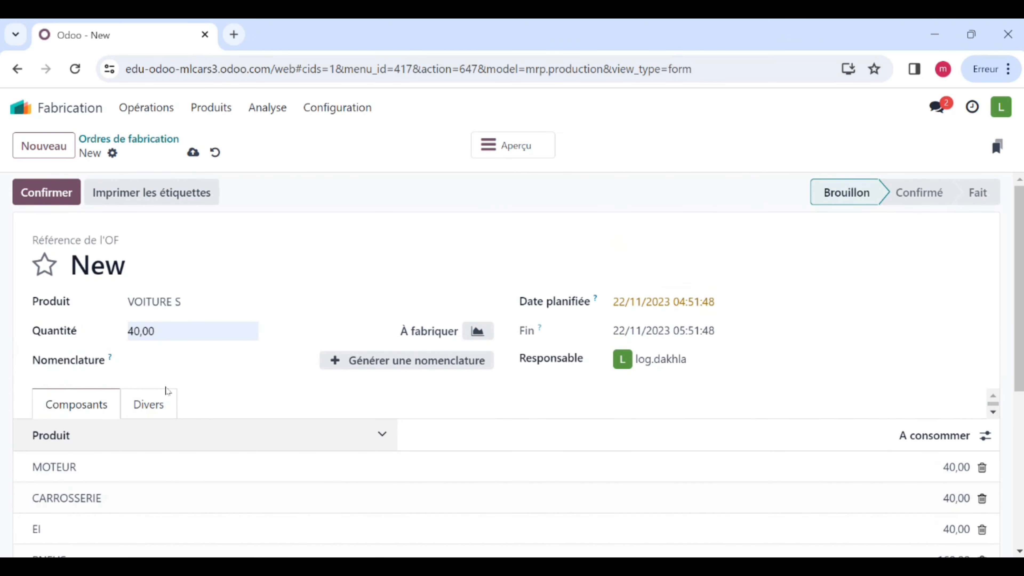
pyautogui.scroll(-4, 166, 391)
pyautogui.scroll(2, 786, 395)
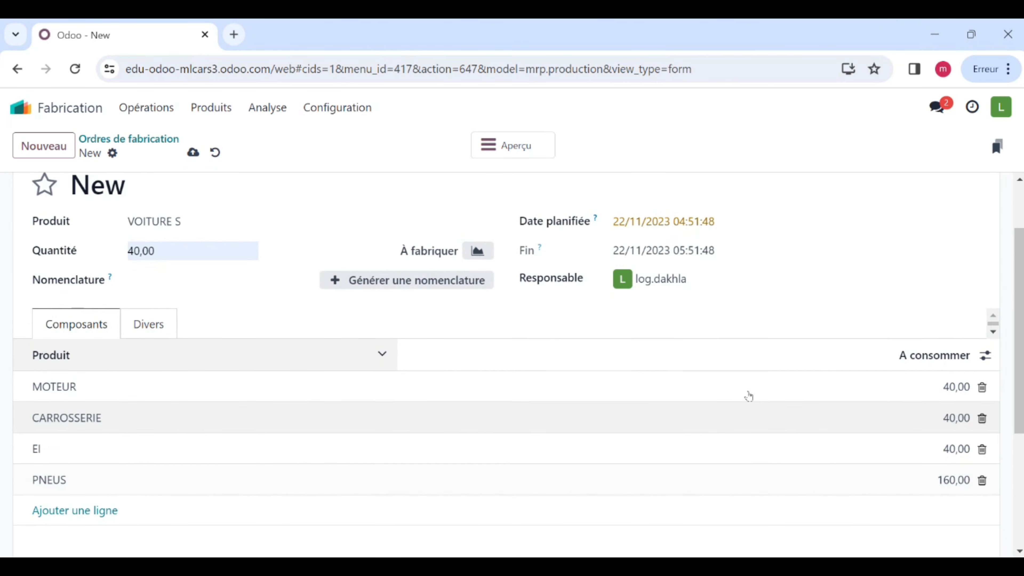
pyautogui.scroll(2, 747, 397)
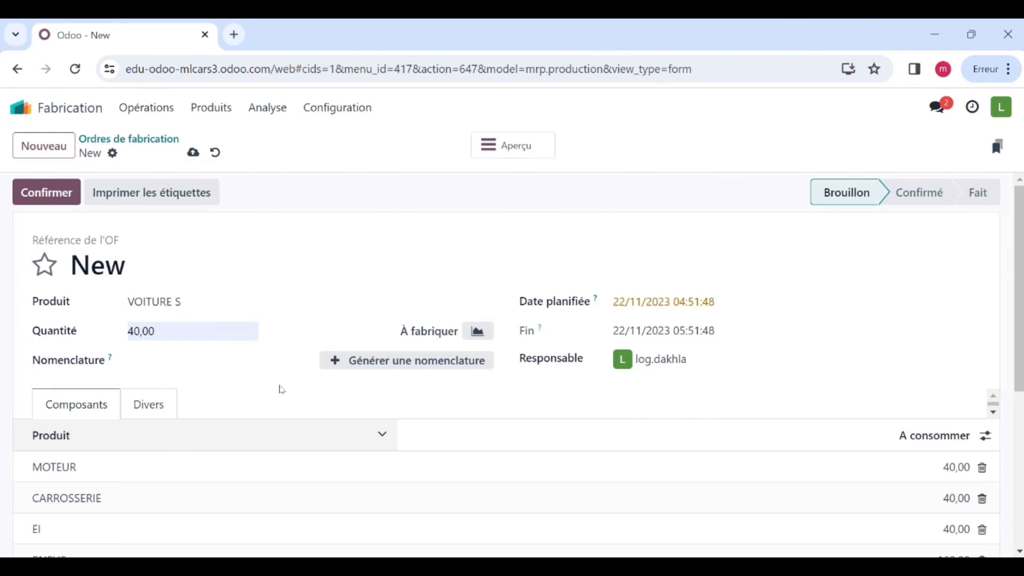
pyautogui.scroll(-4, 281, 389)
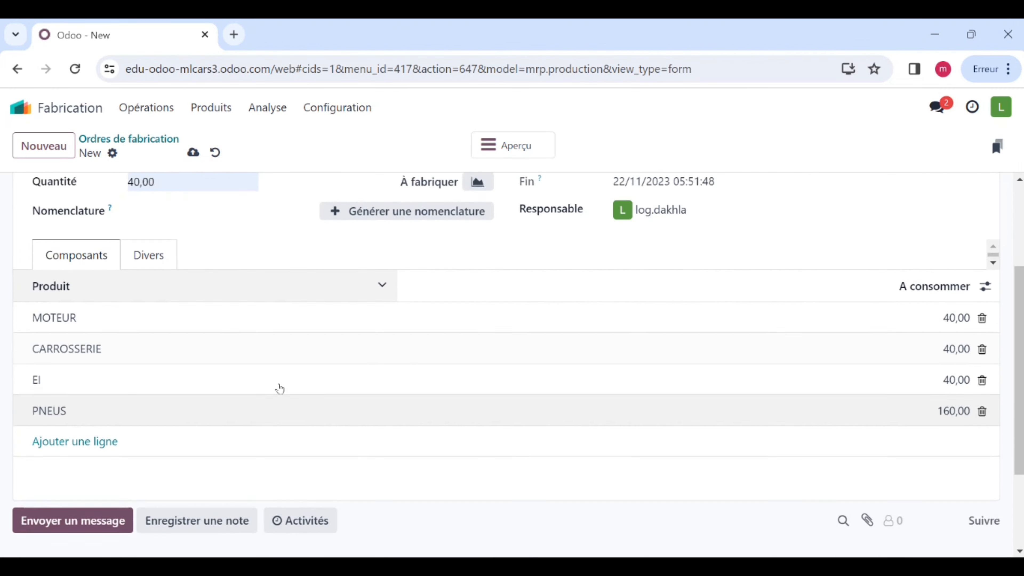
pyautogui.scroll(2, 278, 388)
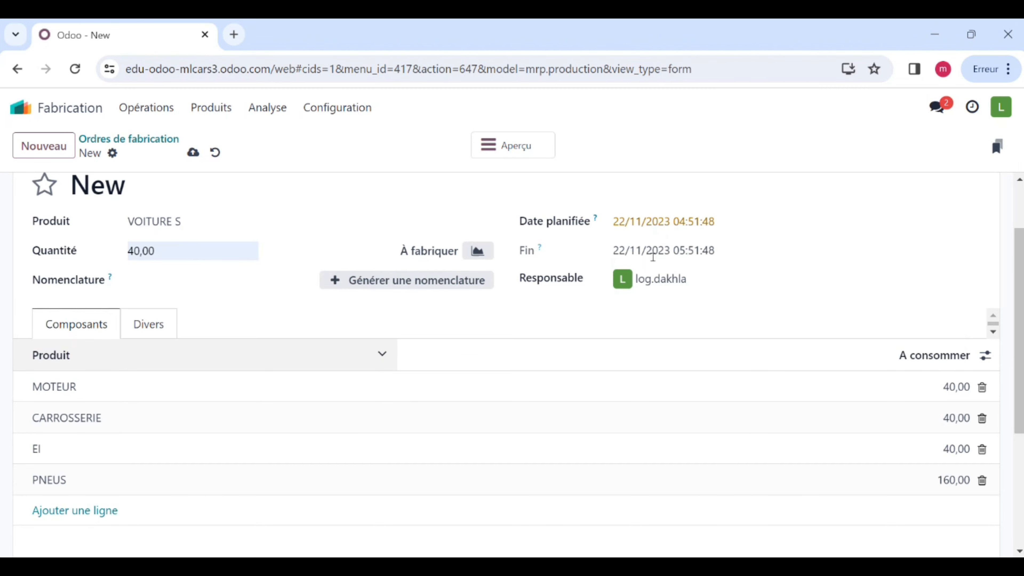
pyautogui.scroll(2, 306, 250)
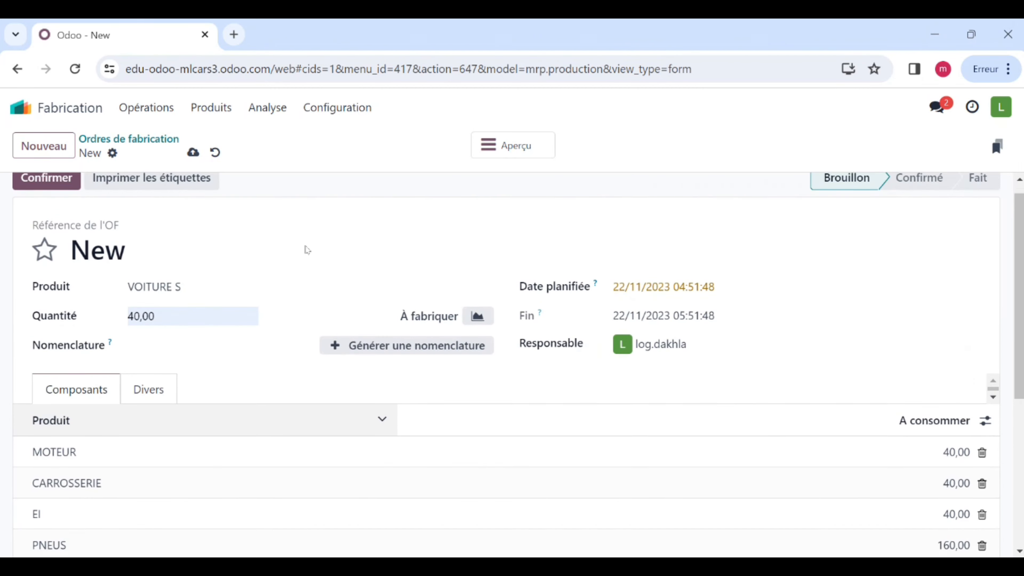
pyautogui.click(56, 198)
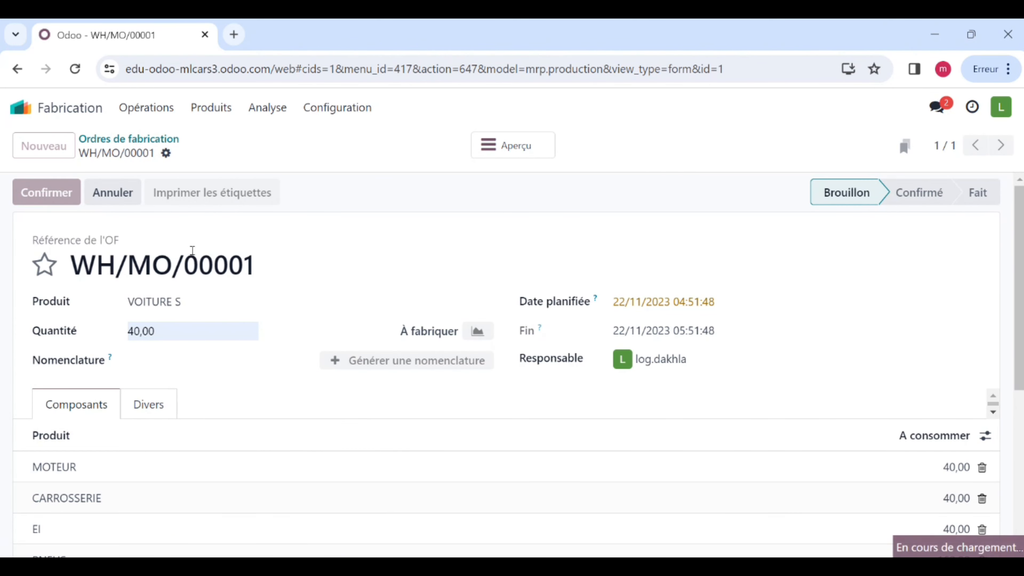
# Open the pending VOITURE S manufacturing order from the Inventory overview, set the produced quantity to 40, and produce all.
pyautogui.click(20, 108)
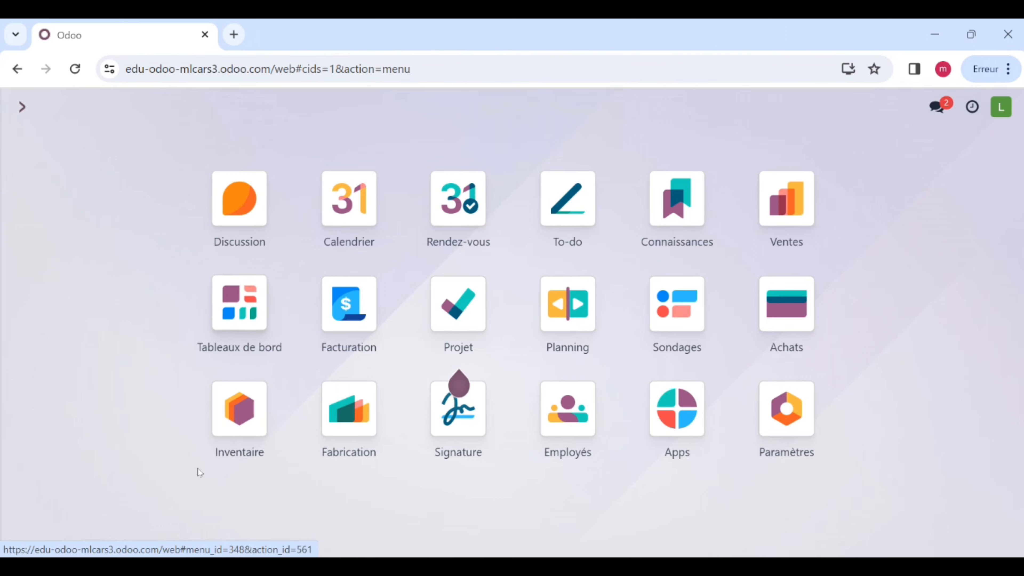
pyautogui.click(250, 421)
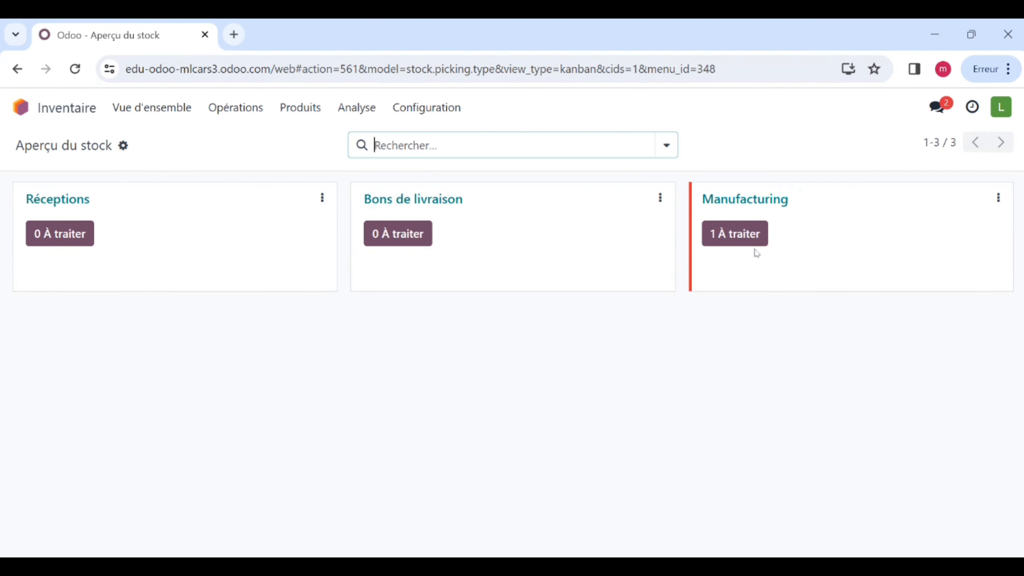
pyautogui.click(736, 236)
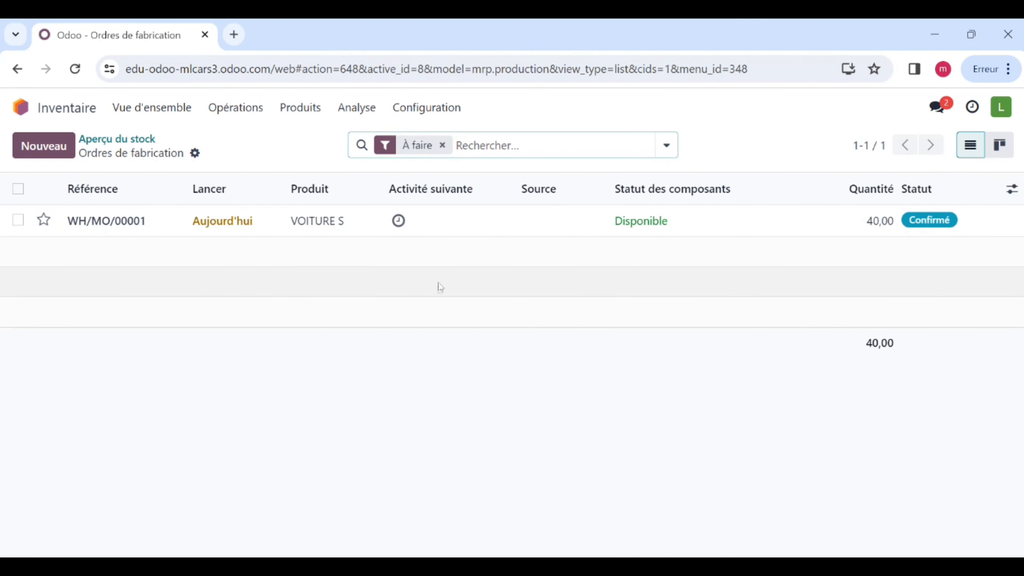
pyautogui.click(339, 227)
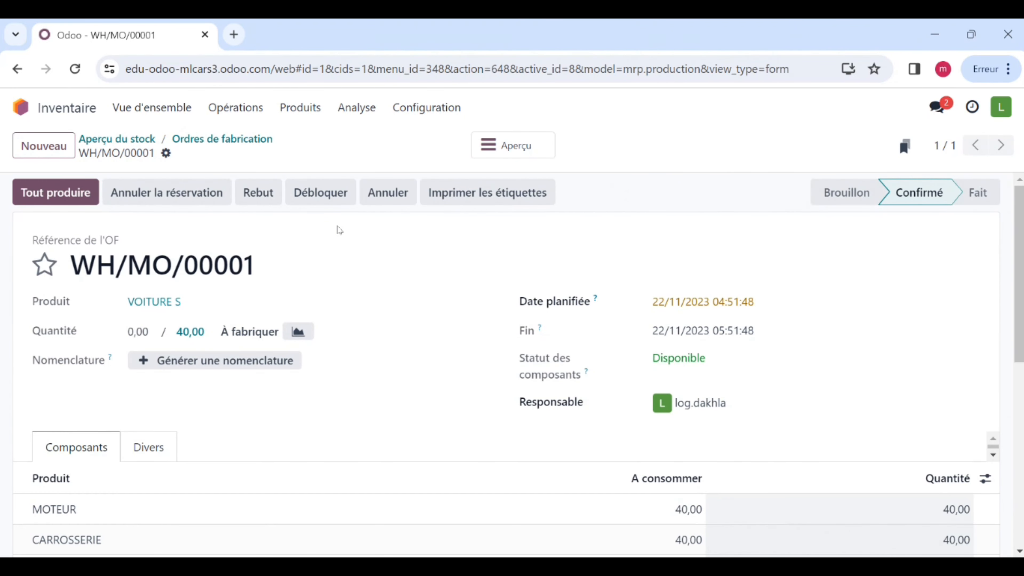
pyautogui.click(147, 334)
pyautogui.write('40')
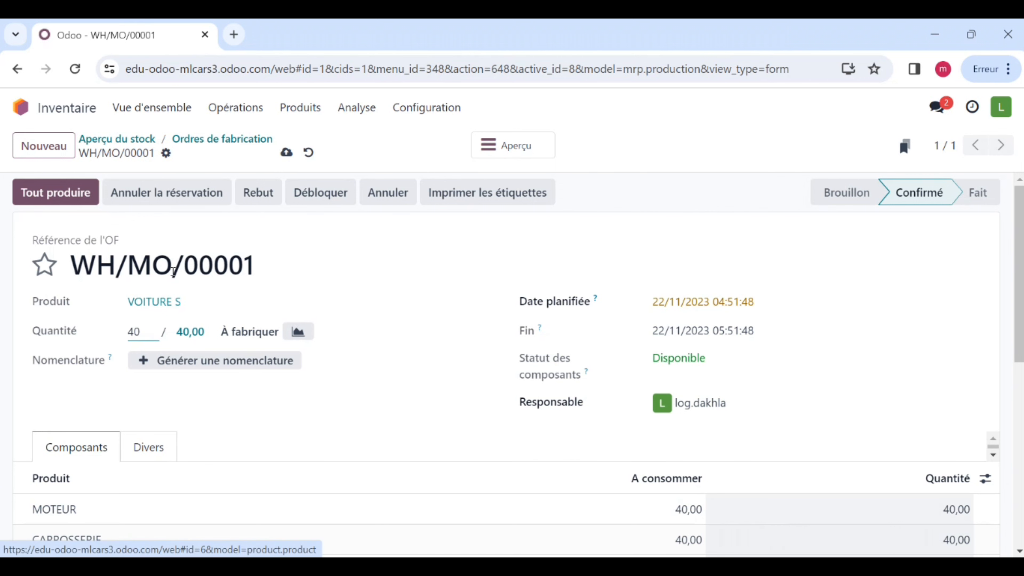
pyautogui.click(84, 198)
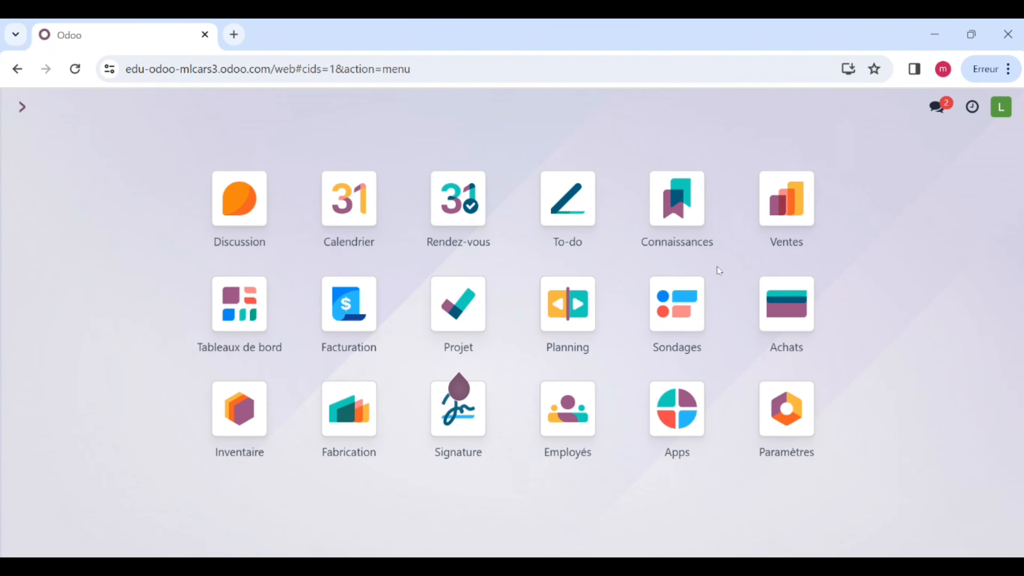
# Start a new quotation in the Sales module with AUTOMED as the customer.
pyautogui.click(774, 213)
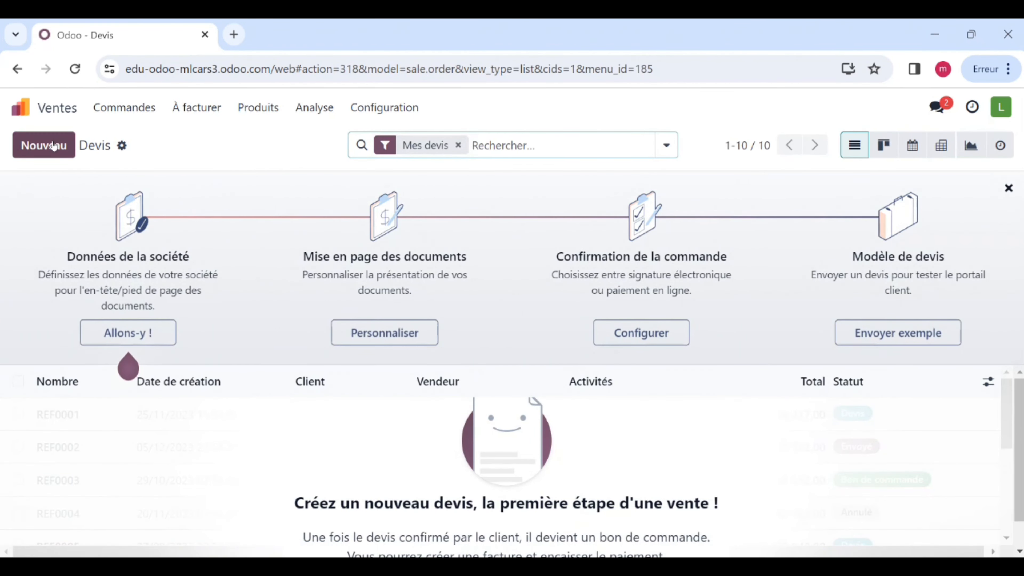
pyautogui.click(45, 145)
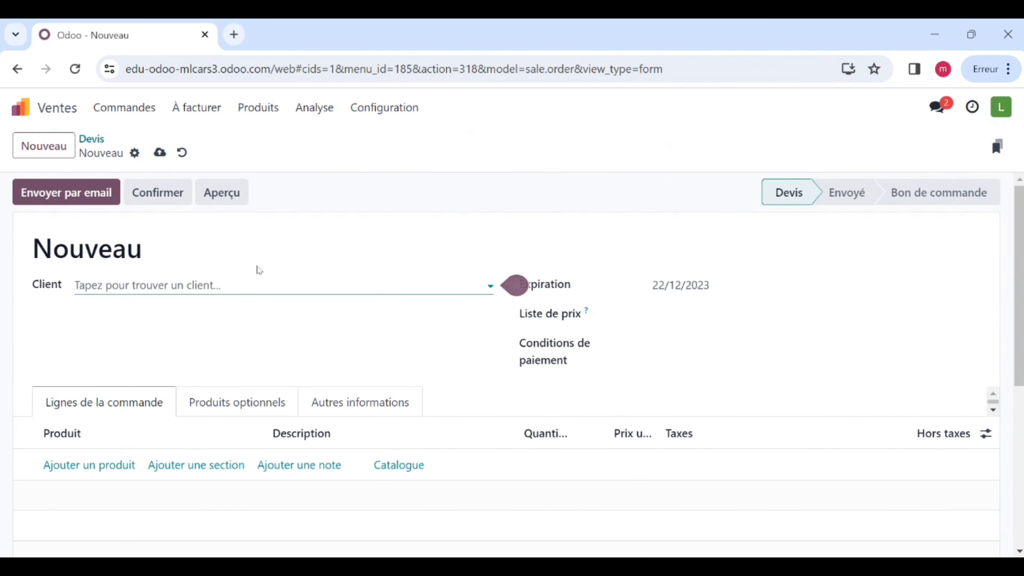
pyautogui.click(181, 287)
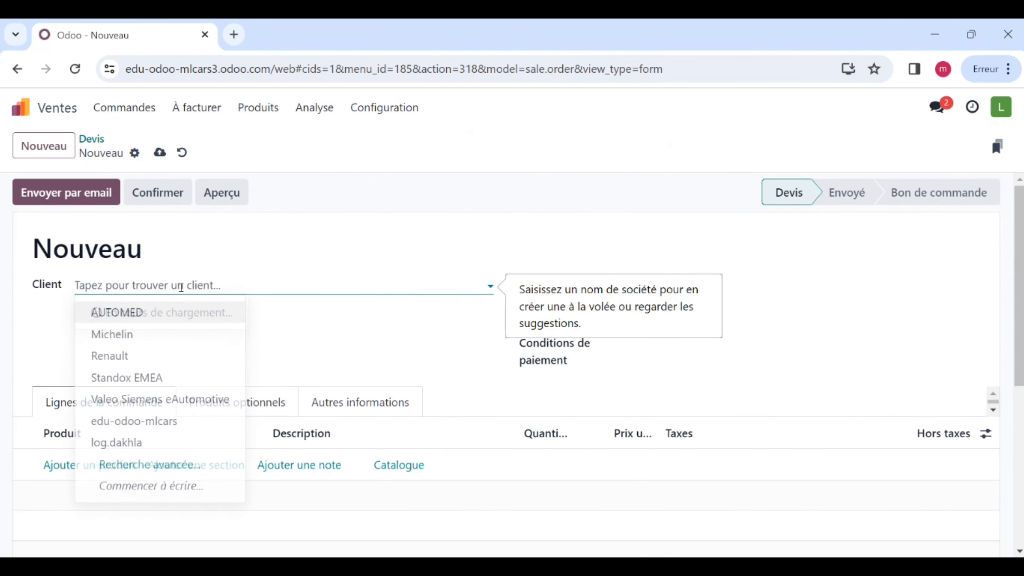
pyautogui.click(172, 312)
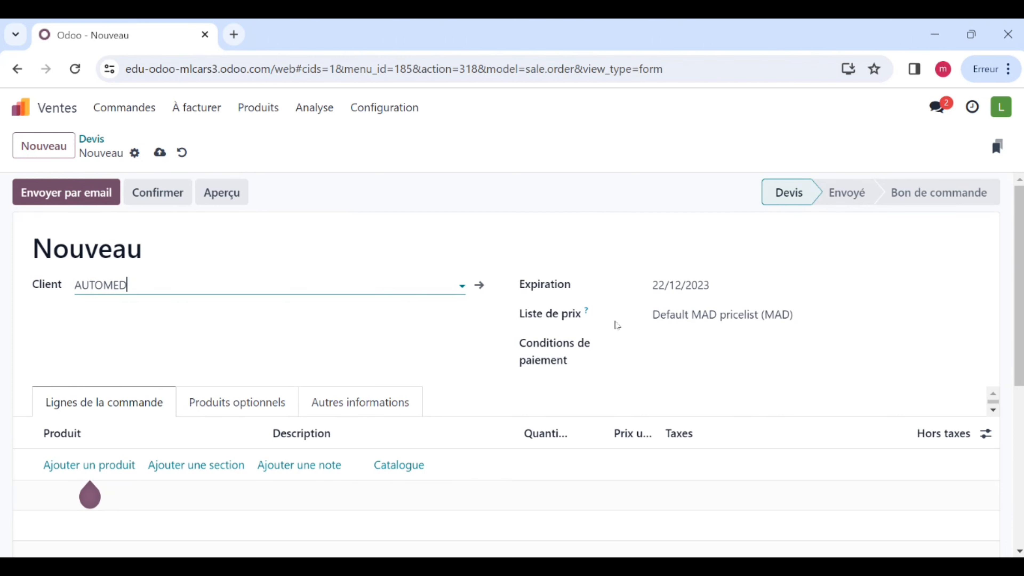
# Add the product VOITURE S to the quotation with quantity 40 and unit price 240000.
pyautogui.click(97, 466)
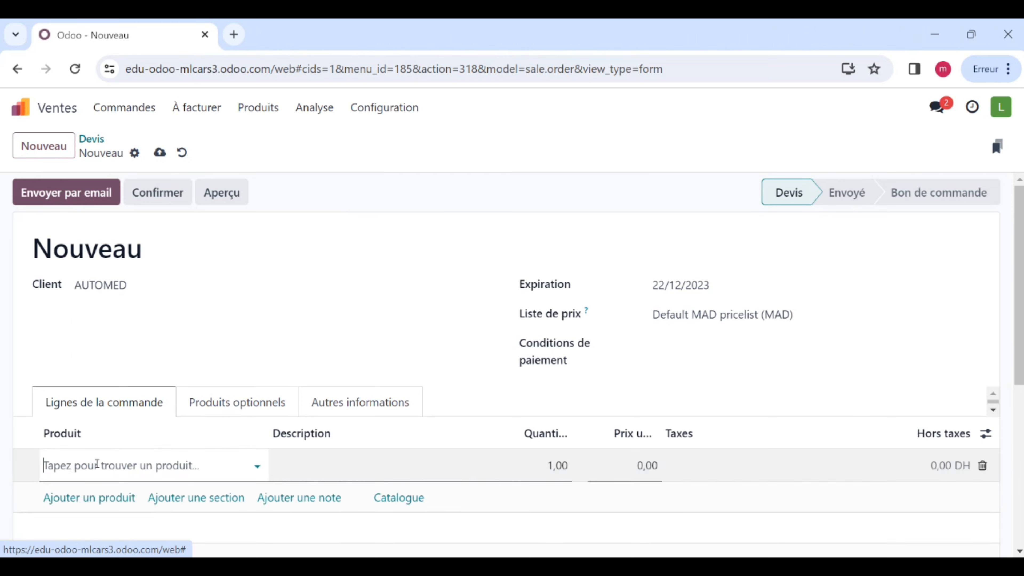
pyautogui.click(97, 465)
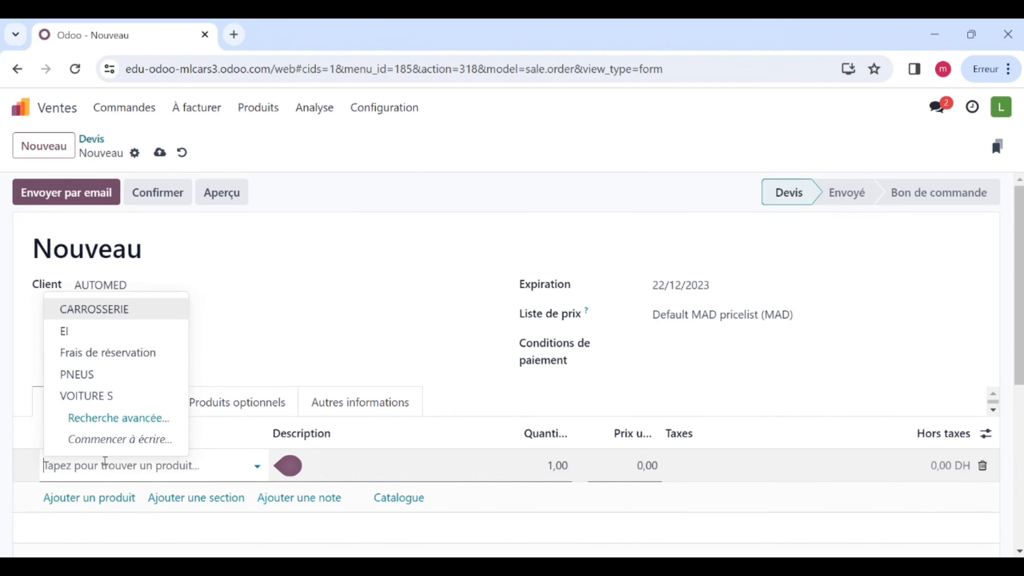
pyautogui.click(135, 397)
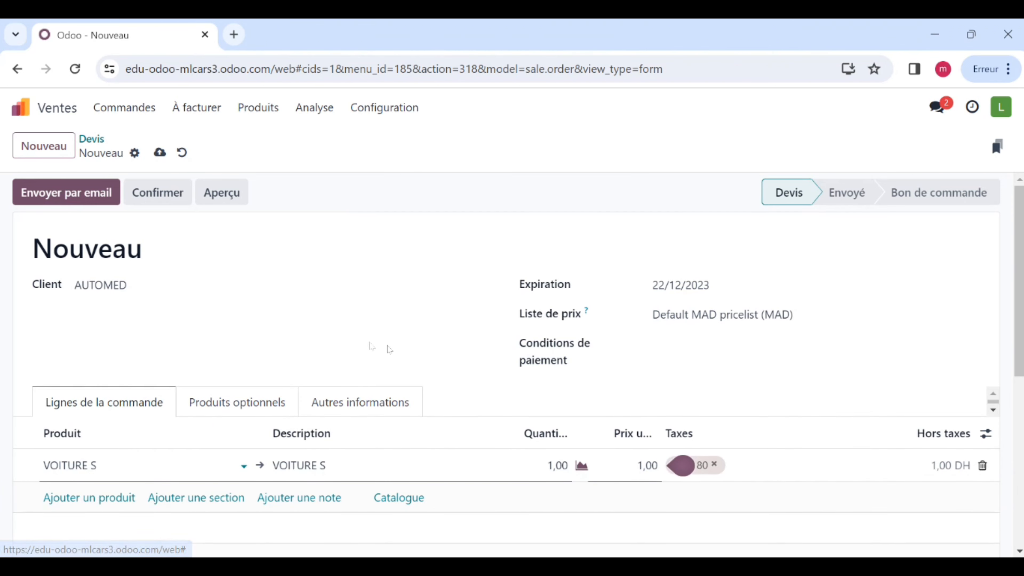
pyautogui.click(555, 466)
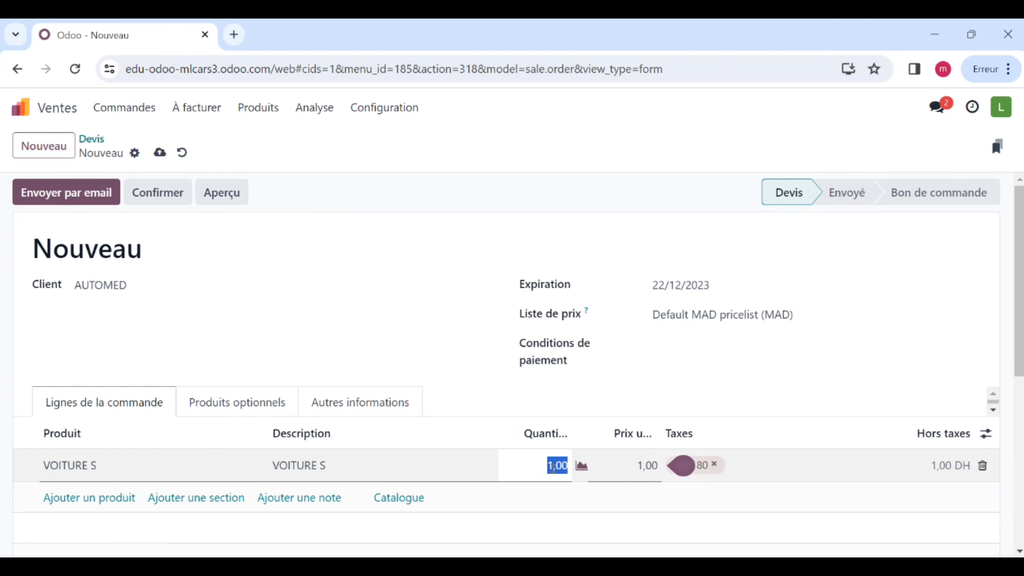
pyautogui.write('40')
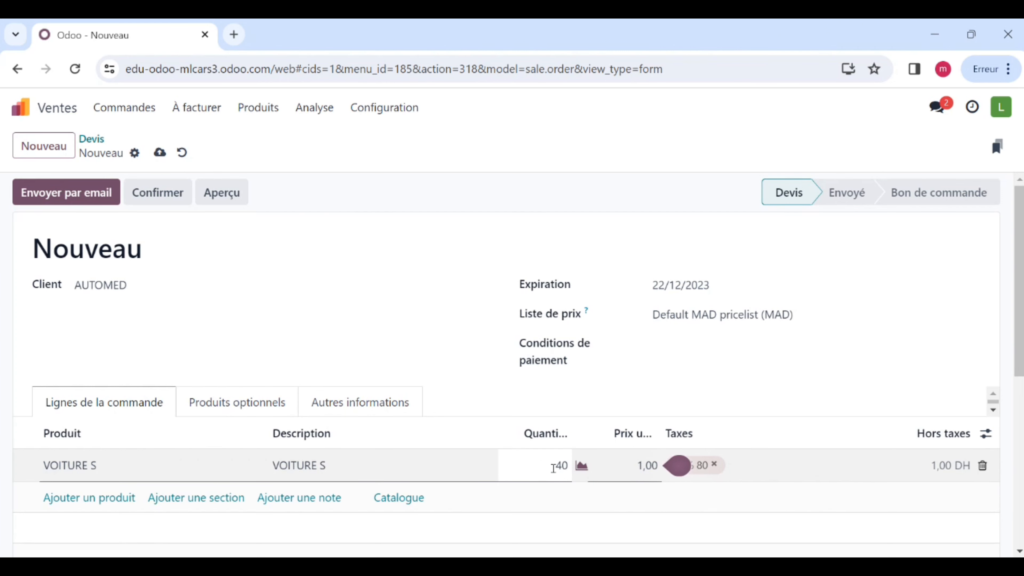
pyautogui.click(663, 471)
pyautogui.click(649, 465)
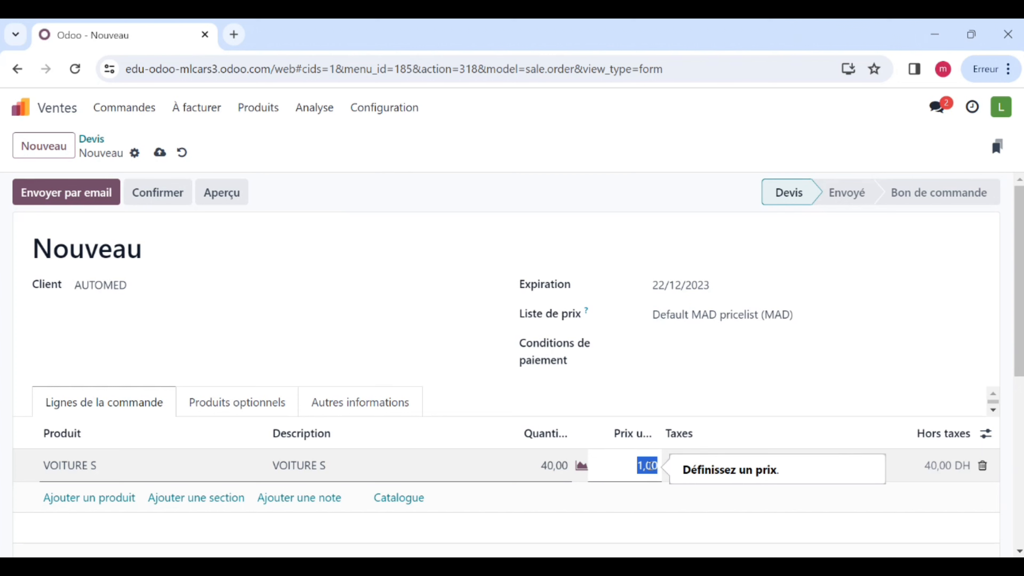
pyautogui.write('240000')
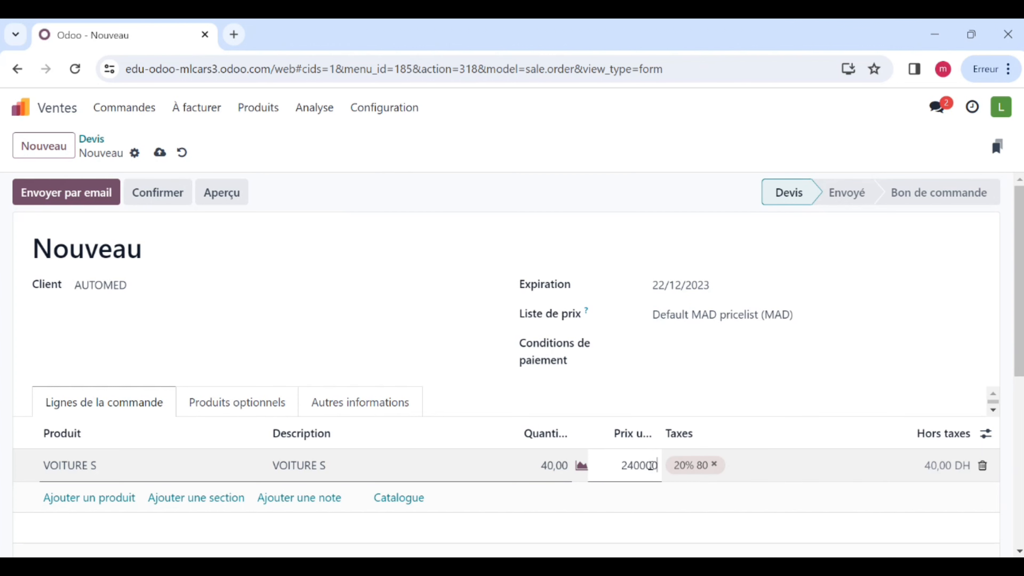
# Review the other information of the AUTOMED quotation and confirm it as a sales order.
pyautogui.click(276, 413)
pyautogui.click(324, 408)
pyautogui.scroll(-5, 291, 434)
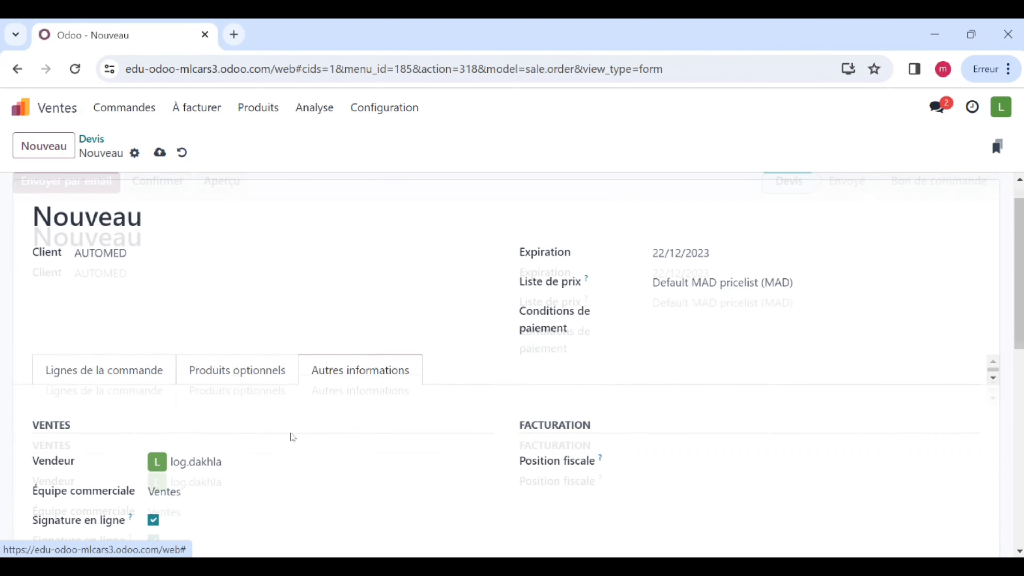
pyautogui.scroll(5, 258, 440)
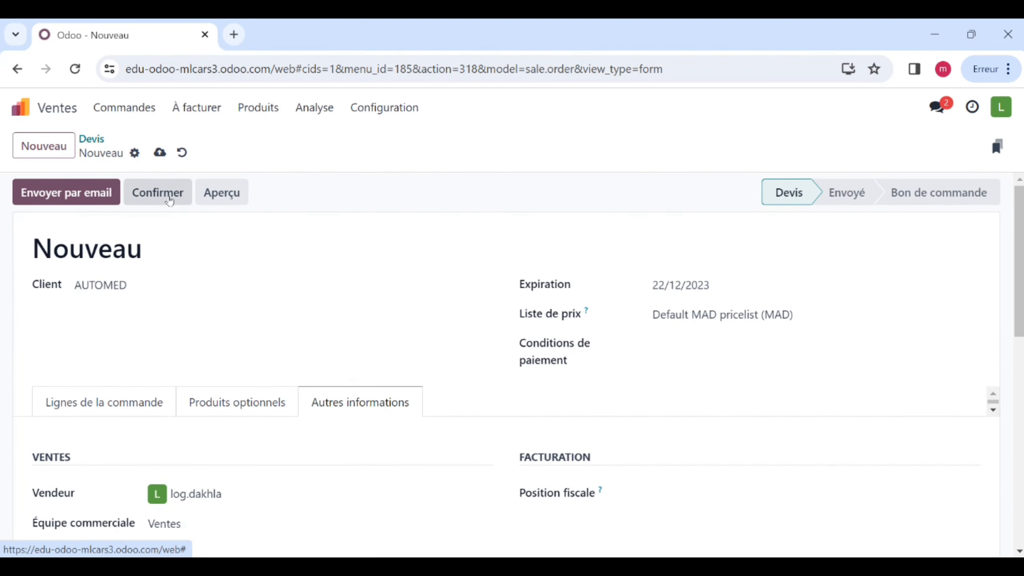
pyautogui.click(169, 200)
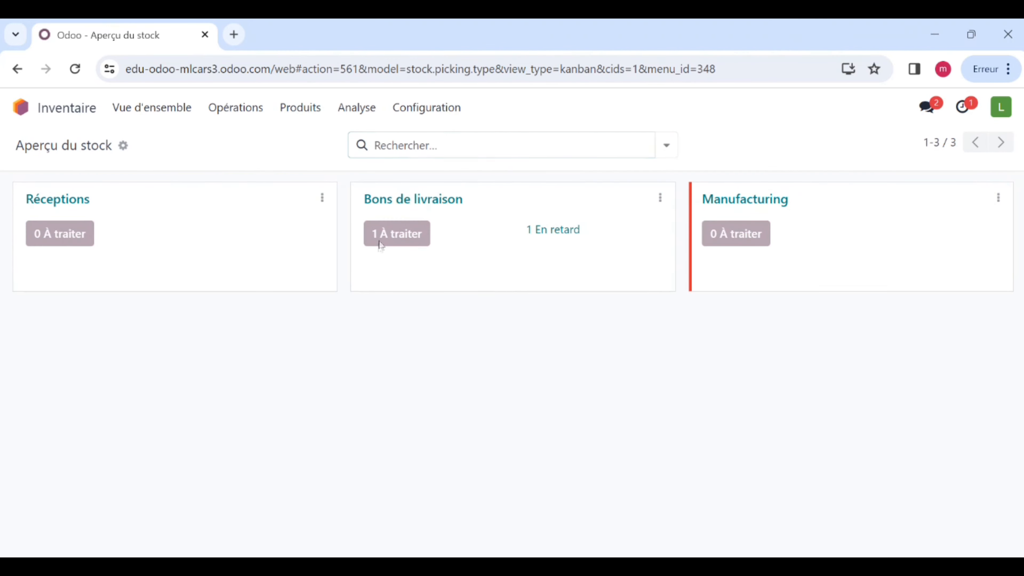
# Open the pending AUTOMED delivery order from the Inventory overview and validate the shipment of VOITURE S.
pyautogui.click(376, 238)
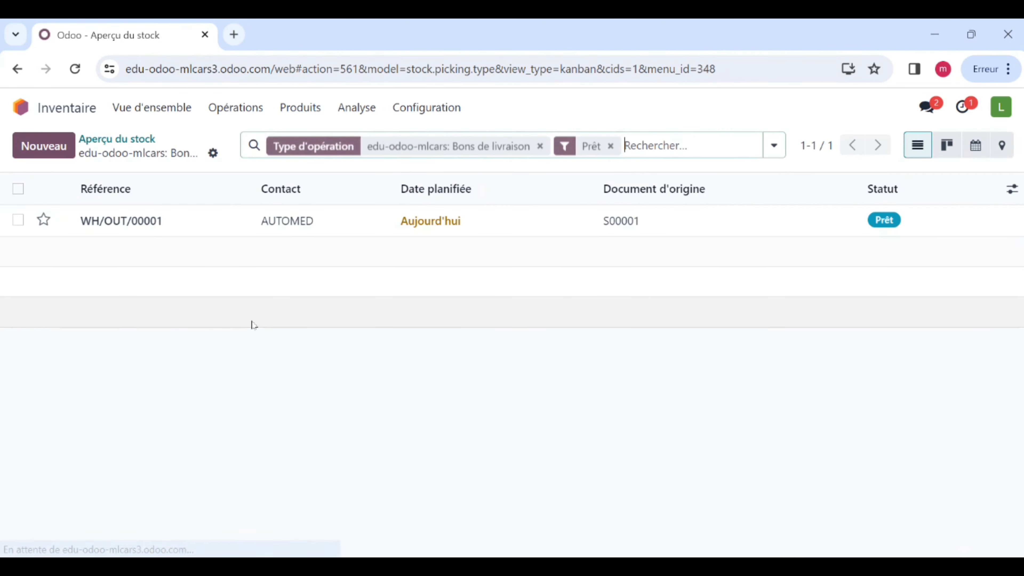
pyautogui.click(232, 230)
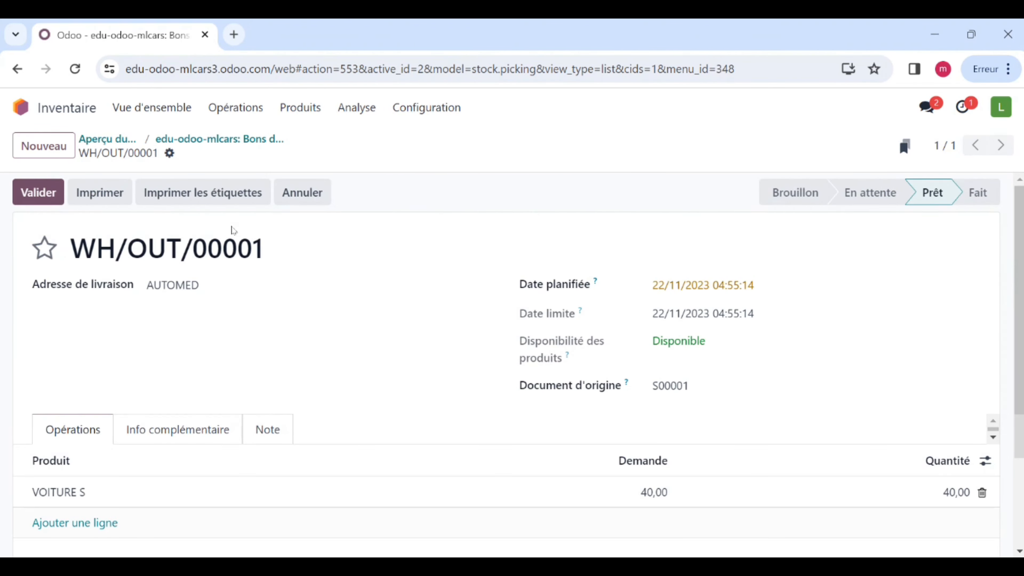
pyautogui.click(52, 195)
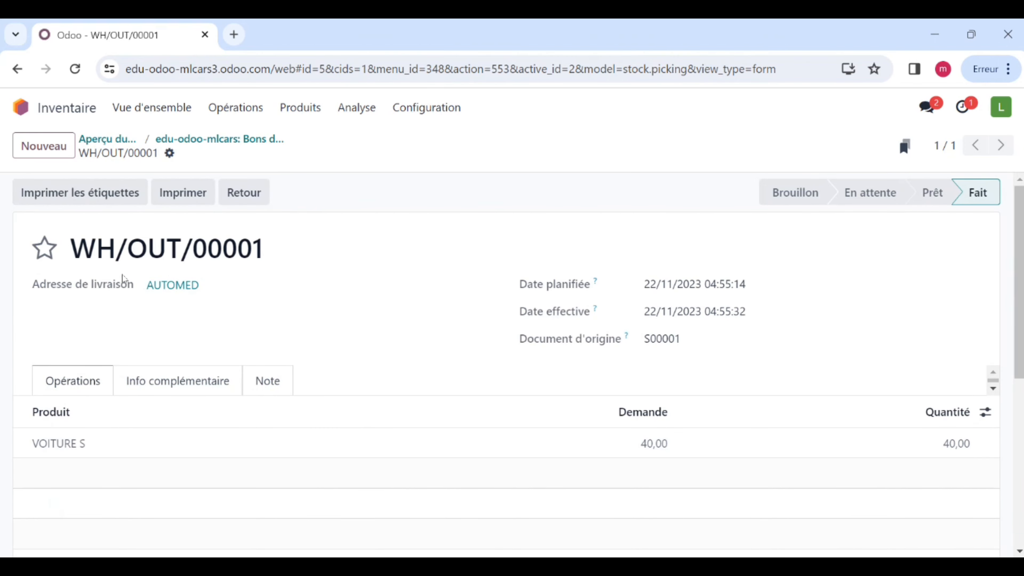
# Check the stock and forecast quantities in the Inventory reordering rules, and return to the module overview.
pyautogui.click(67, 108)
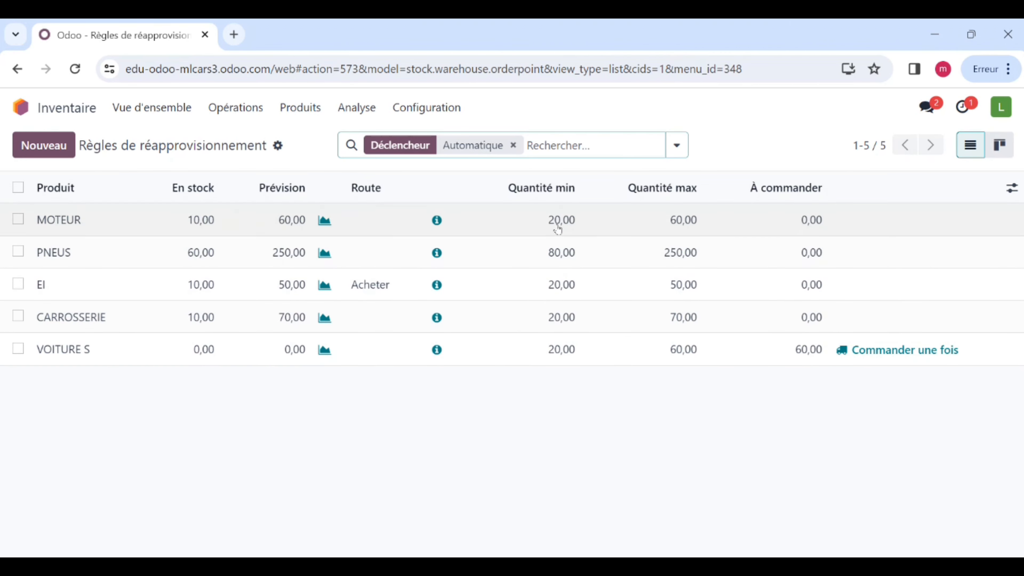
pyautogui.click(71, 116)
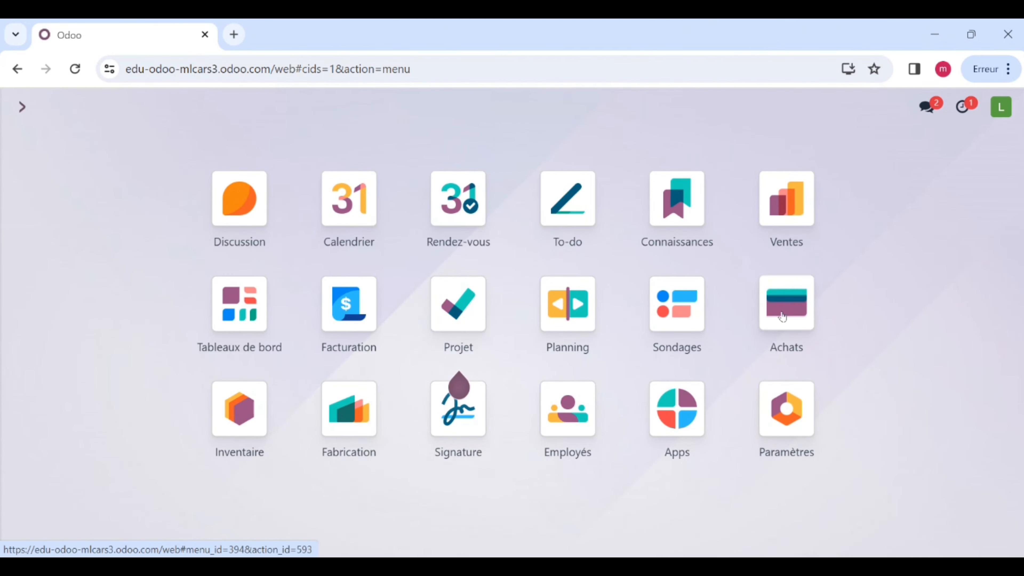
# Open the Renault request for quotation for MOTEUR in Purchase and confirm it as a purchase order.
pyautogui.click(788, 304)
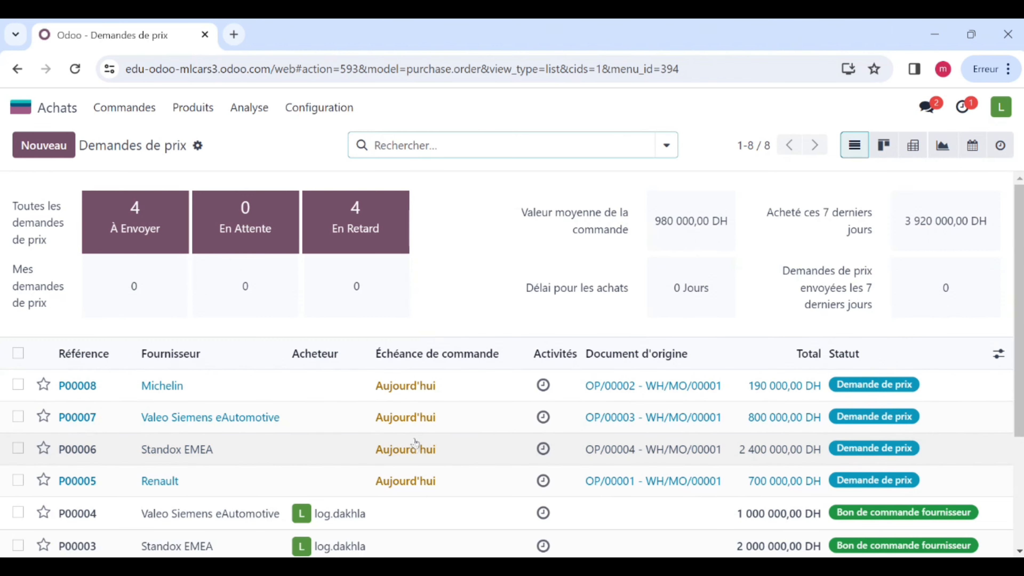
pyautogui.scroll(-2, 413, 432)
pyautogui.scroll(2, 409, 423)
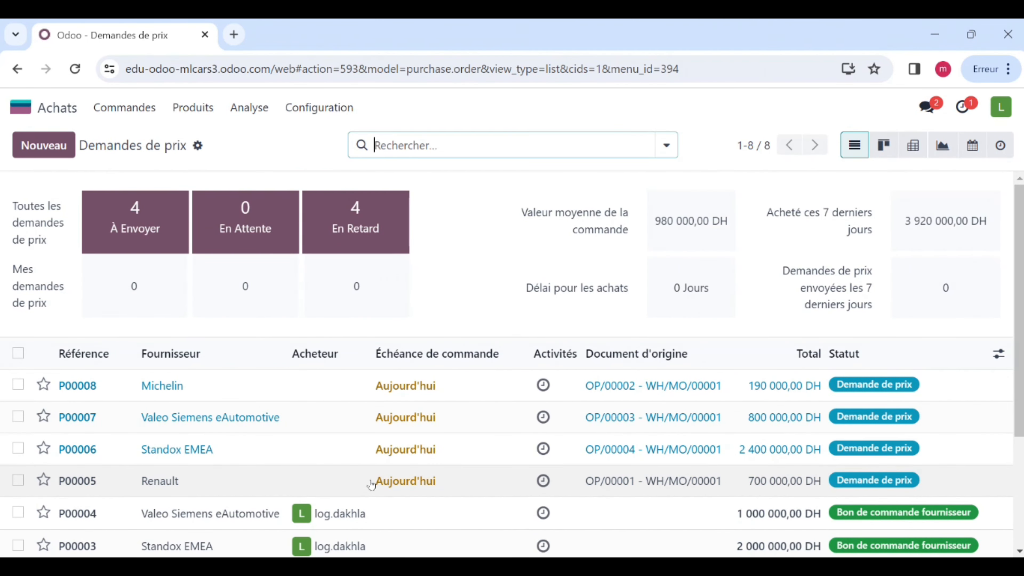
pyautogui.click(360, 483)
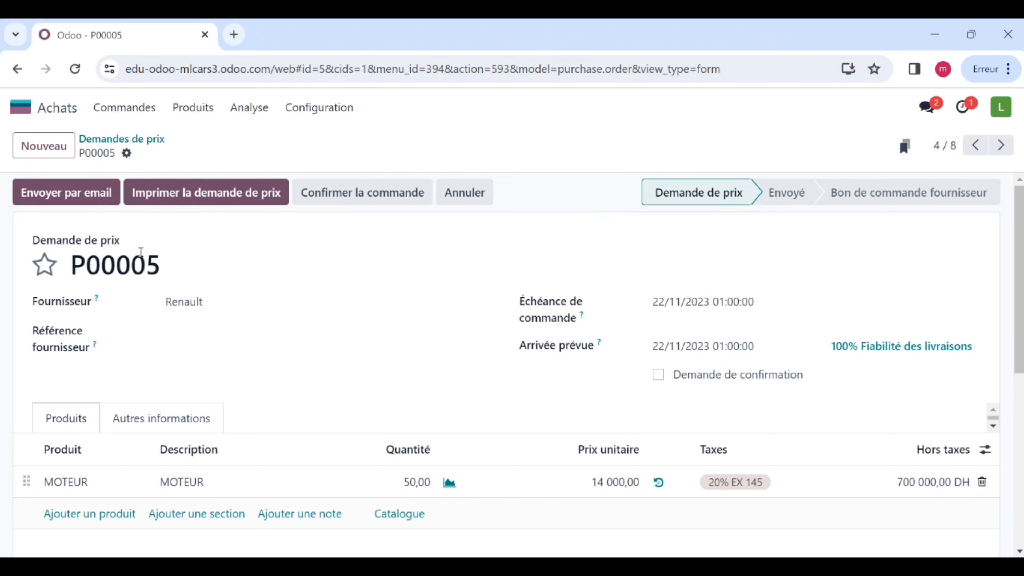
pyautogui.click(357, 192)
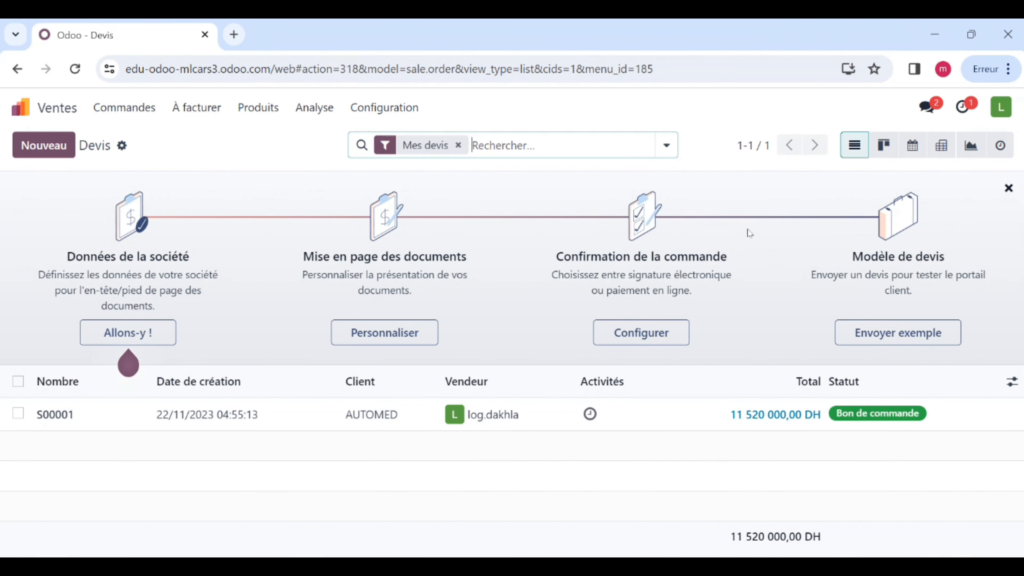
# Open the AUTOMED sales order from the Sales quotations and display its linked delivery.
pyautogui.click(135, 113)
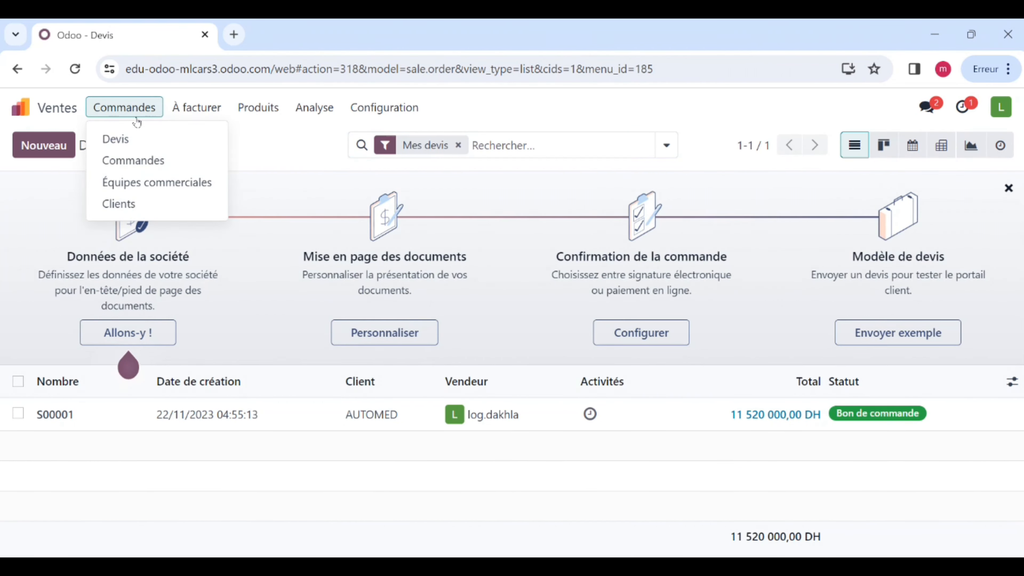
pyautogui.click(141, 148)
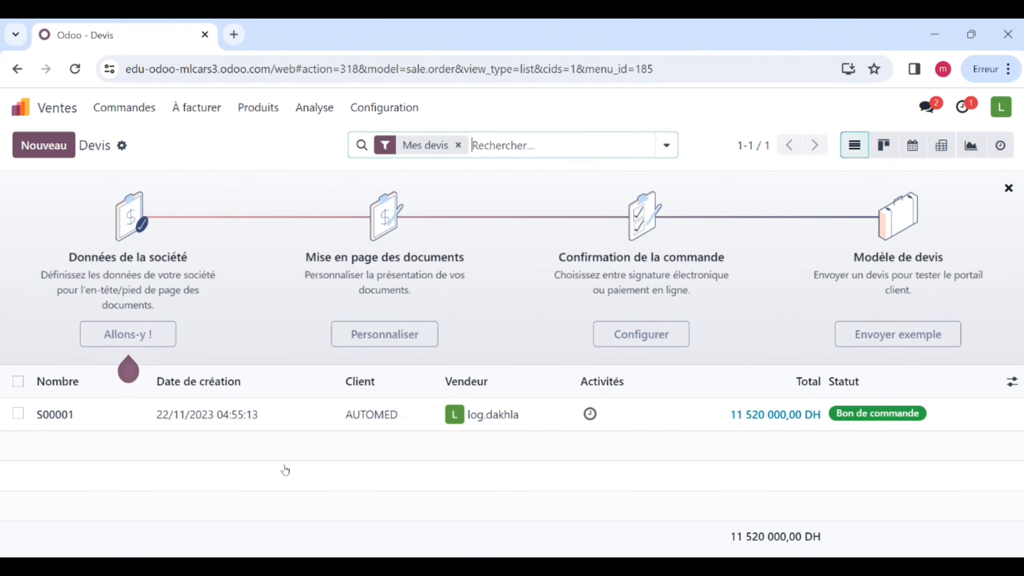
pyautogui.click(288, 416)
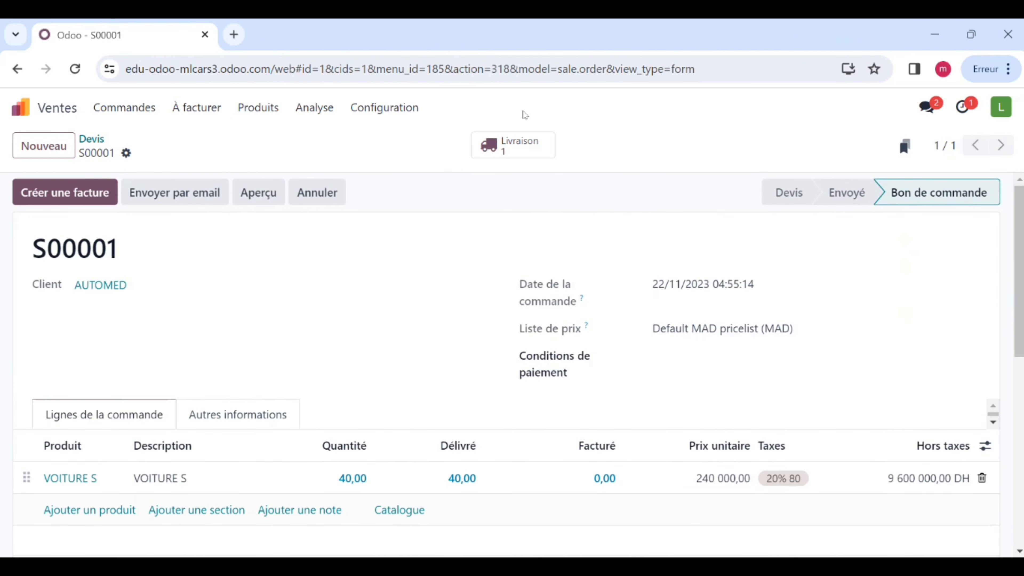
pyautogui.click(523, 160)
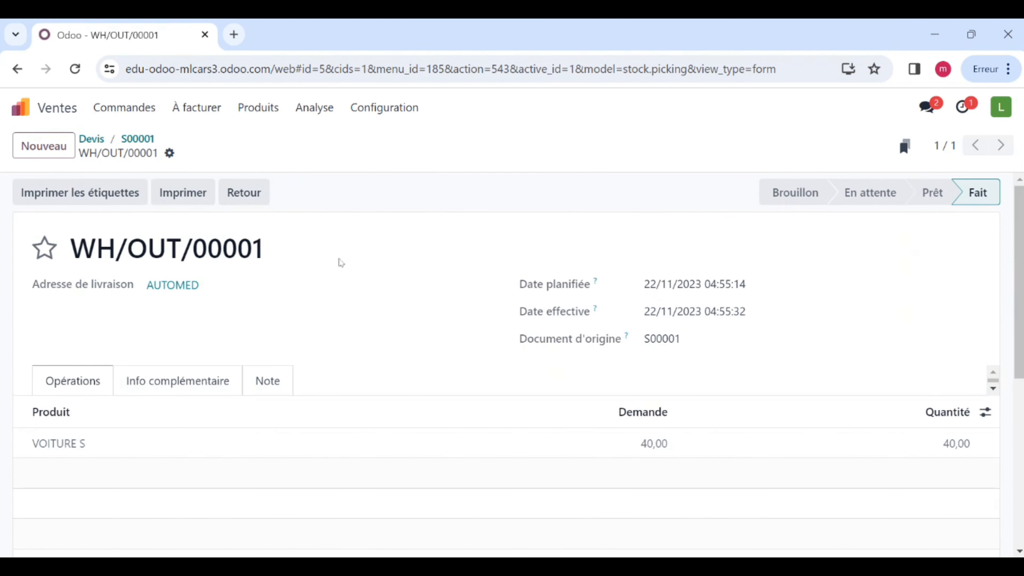
# Create a return of 2 VOITURE S from the AUTOMED delivery and validate the return receipt.
pyautogui.click(225, 196)
pyautogui.click(852, 287)
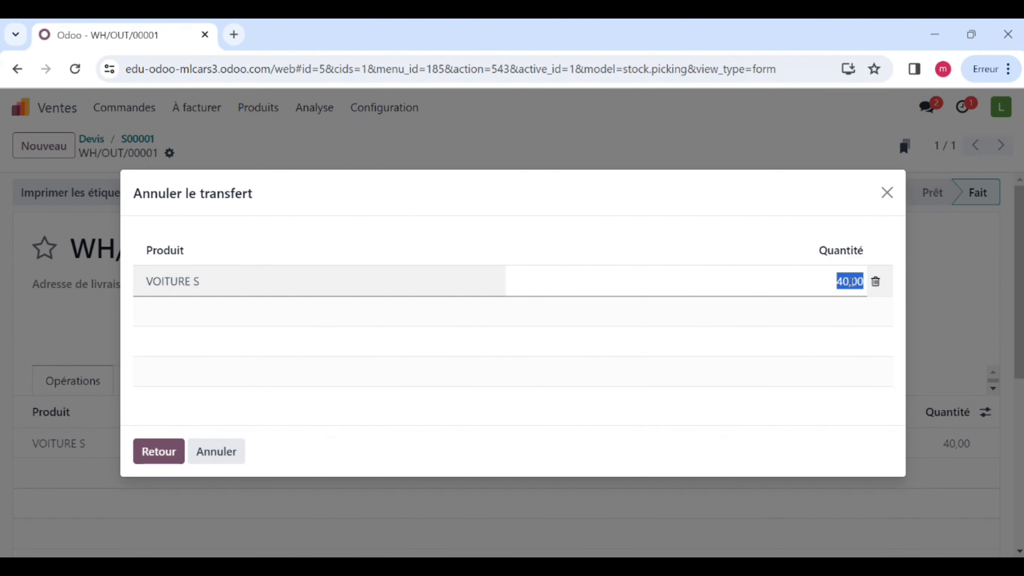
pyautogui.write('2')
pyautogui.click(538, 471)
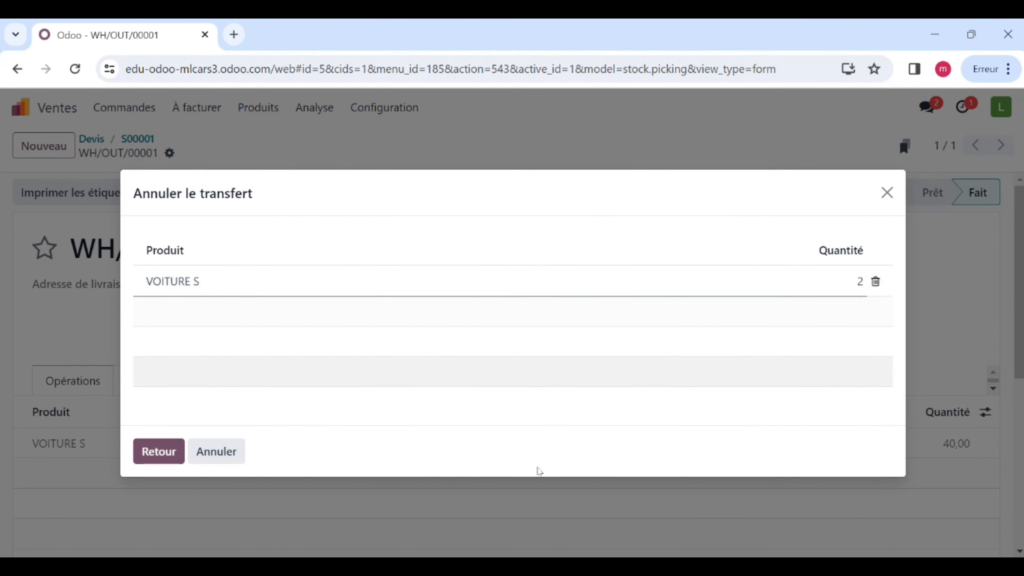
pyautogui.click(169, 452)
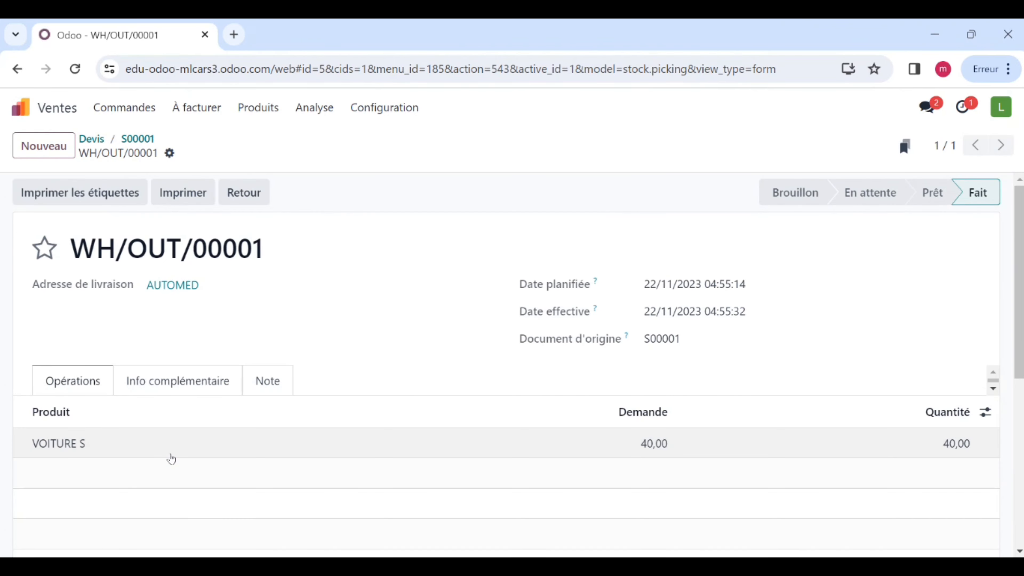
pyautogui.click(25, 197)
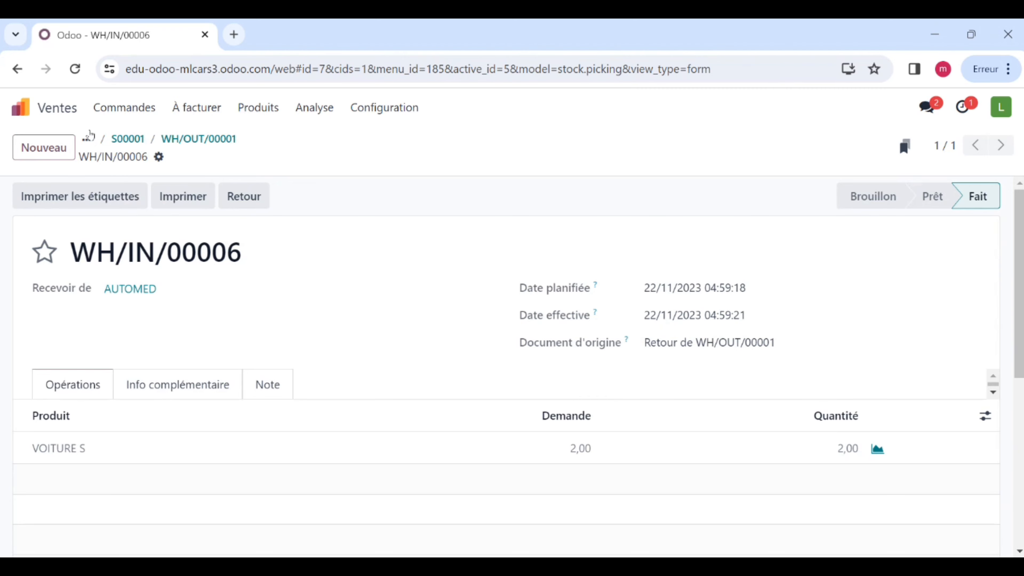
# Check the stock on hand of the components and VOITURE S in the Inventory product list, and return to the module overview.
pyautogui.click(21, 107)
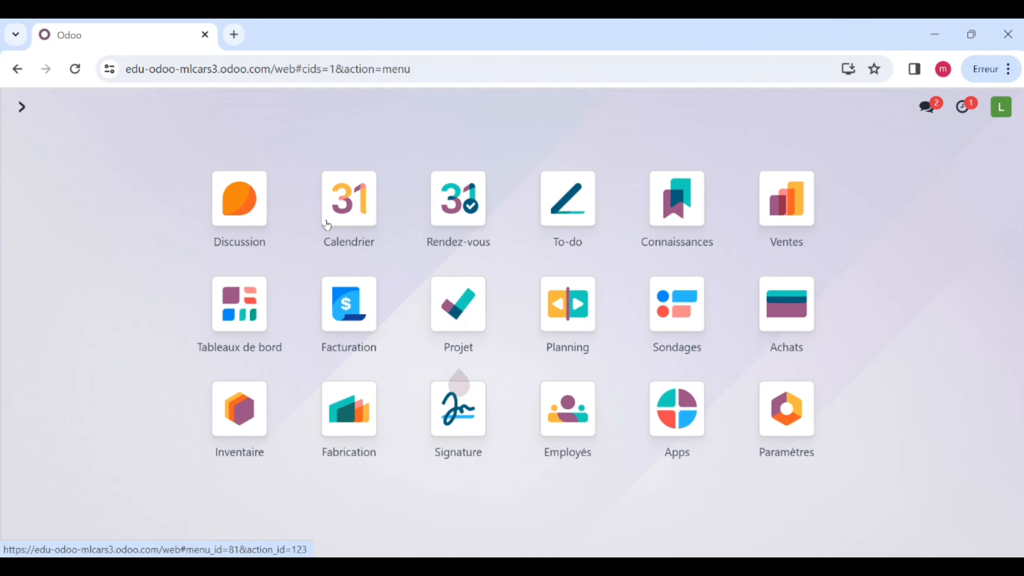
pyautogui.click(282, 413)
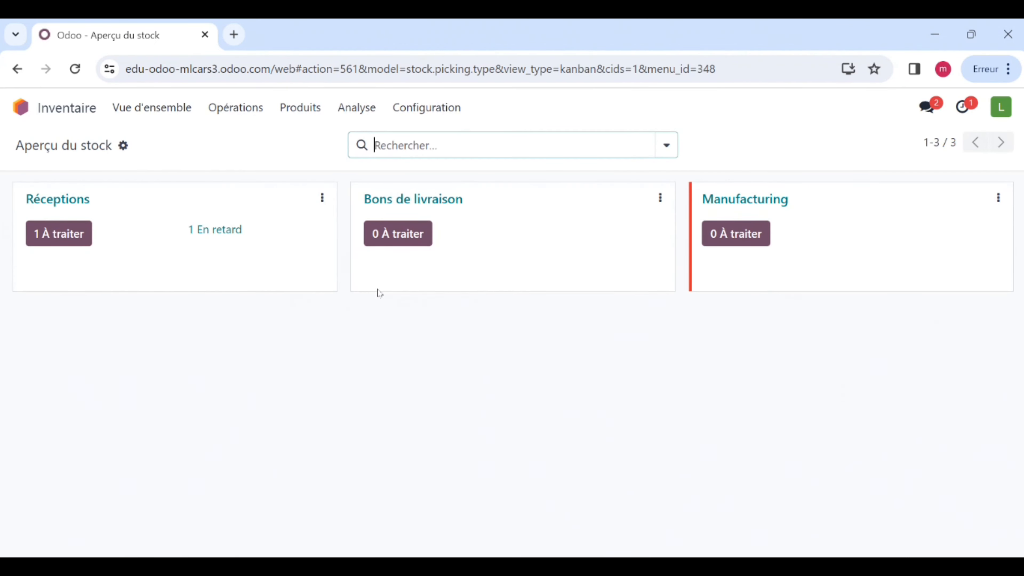
pyautogui.click(313, 112)
pyautogui.click(320, 145)
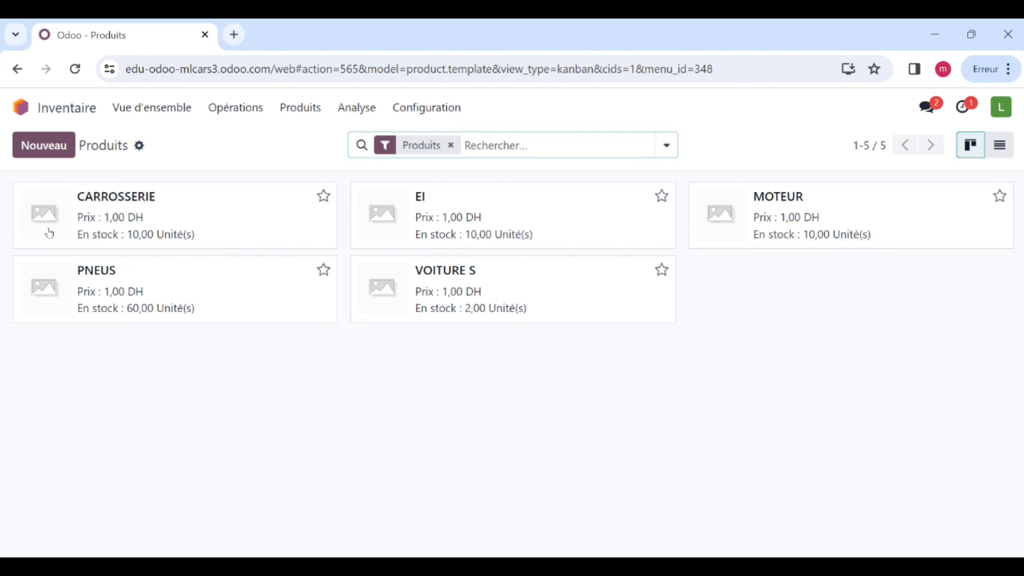
pyautogui.click(56, 118)
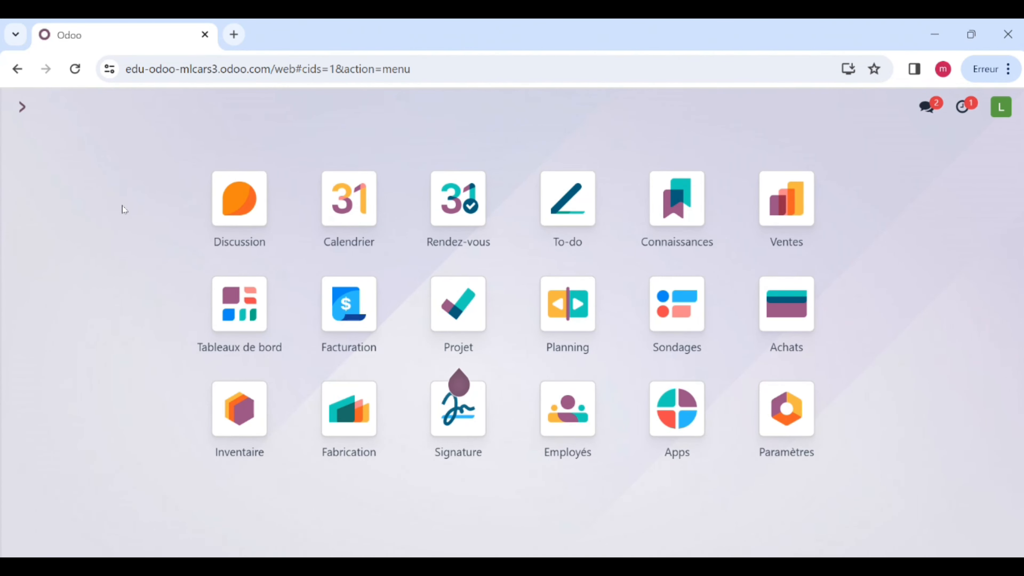